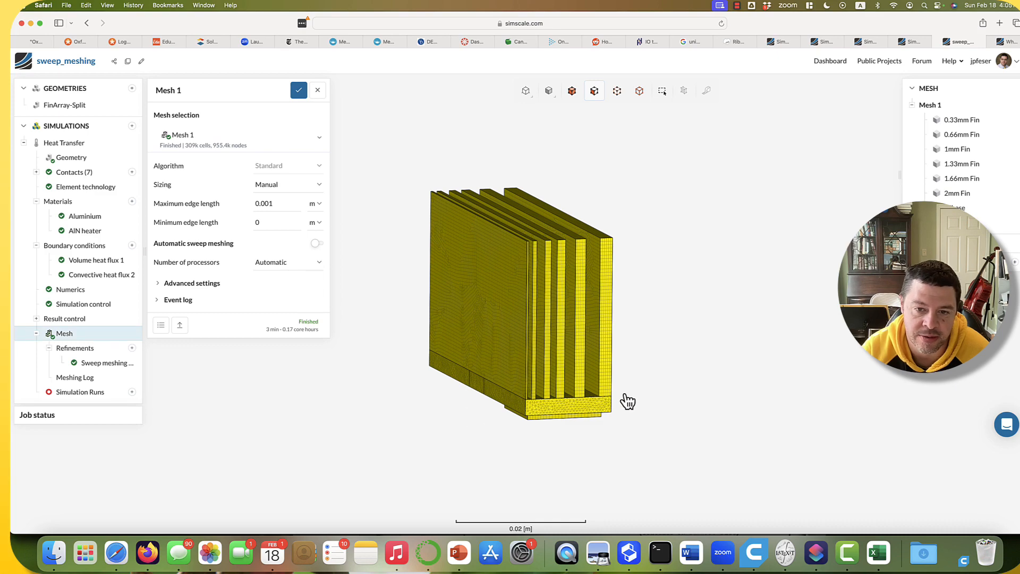
Step: Examine the Mesh 1 elements on the fins, the base and the heater block beneath it, including the outer fin's side face
{"action": "scroll", "coordinate": [656, 411], "scroll_direction": "up", "scroll_amount": 5}
{"action": "left_click_drag", "start_coordinate": [656, 410], "coordinate": [579, 412]}
{"action": "left_click_drag", "start_coordinate": [720, 461], "coordinate": [755, 442]}
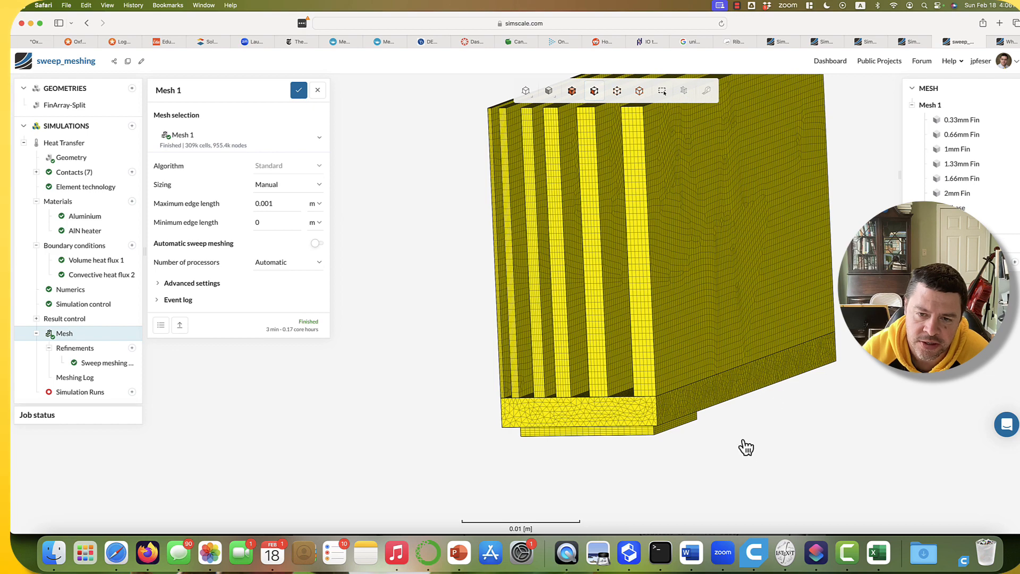
{"action": "left_click_drag", "start_coordinate": [752, 453], "coordinate": [768, 456]}
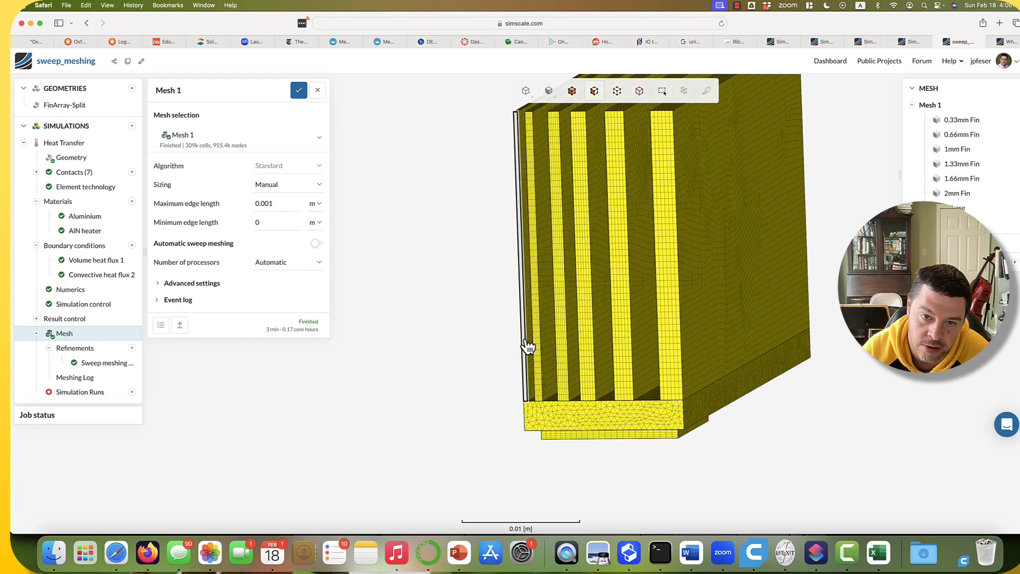
{"action": "left_click_drag", "start_coordinate": [594, 506], "coordinate": [625, 465]}
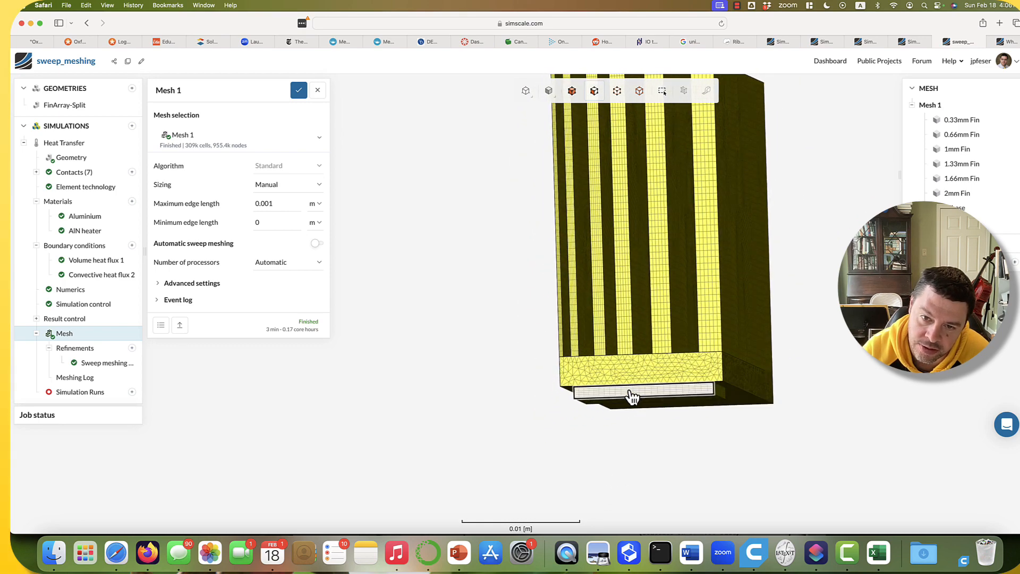
{"action": "mouse_move", "coordinate": [806, 435]}
{"action": "left_mouse_down"}
{"action": "mouse_move", "coordinate": [798, 474]}
{"action": "mouse_move", "coordinate": [816, 473]}
{"action": "mouse_move", "coordinate": [800, 478]}
{"action": "mouse_move", "coordinate": [798, 437]}
{"action": "left_mouse_up"}
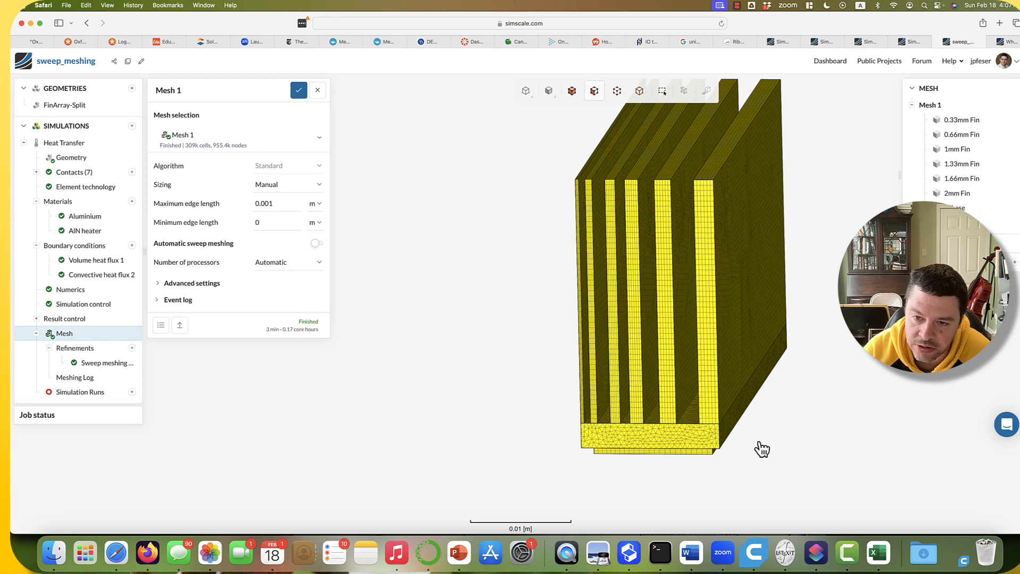
{"action": "scroll", "coordinate": [710, 395], "scroll_direction": "up", "scroll_amount": 5}
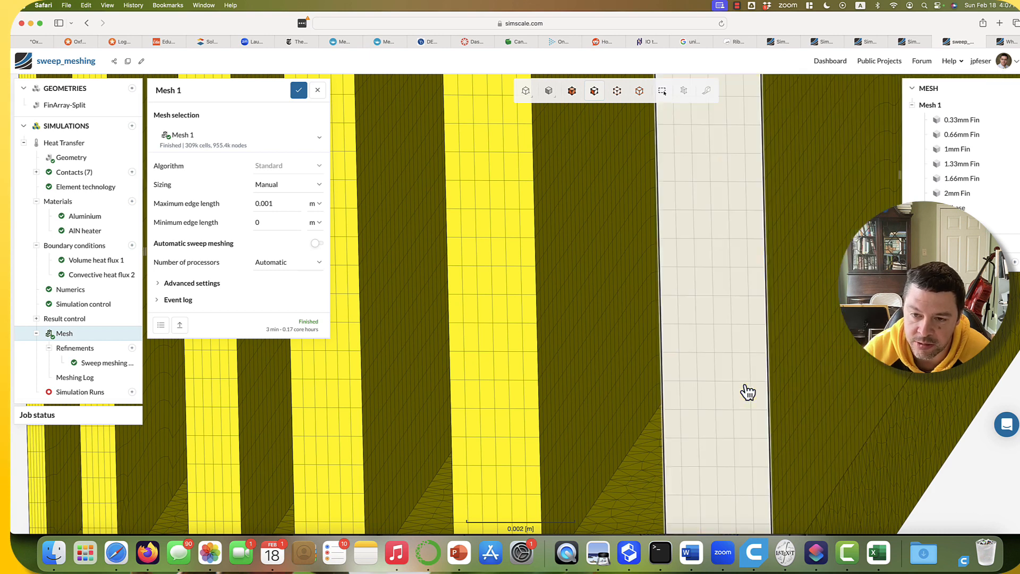
{"action": "scroll", "coordinate": [746, 388], "scroll_direction": "down", "scroll_amount": 1}
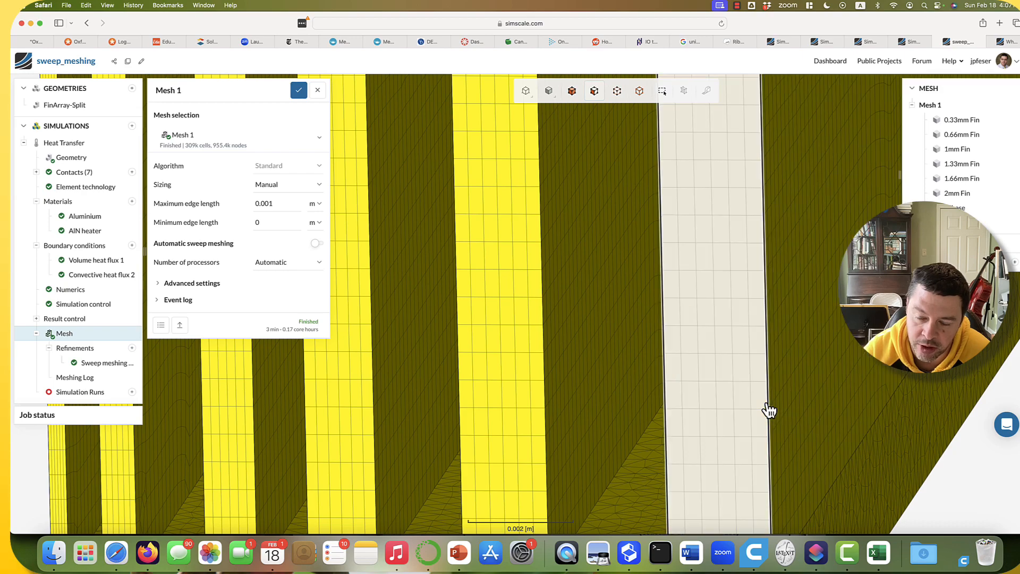
{"action": "scroll", "coordinate": [770, 410], "scroll_direction": "down", "scroll_amount": 4}
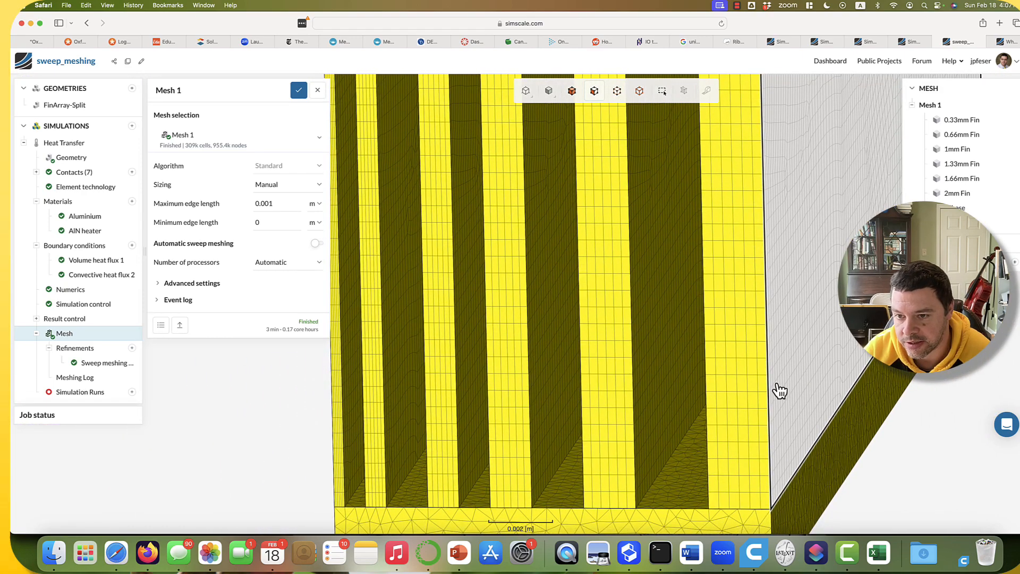
{"action": "left_click_drag", "start_coordinate": [917, 436], "coordinate": [597, 409]}
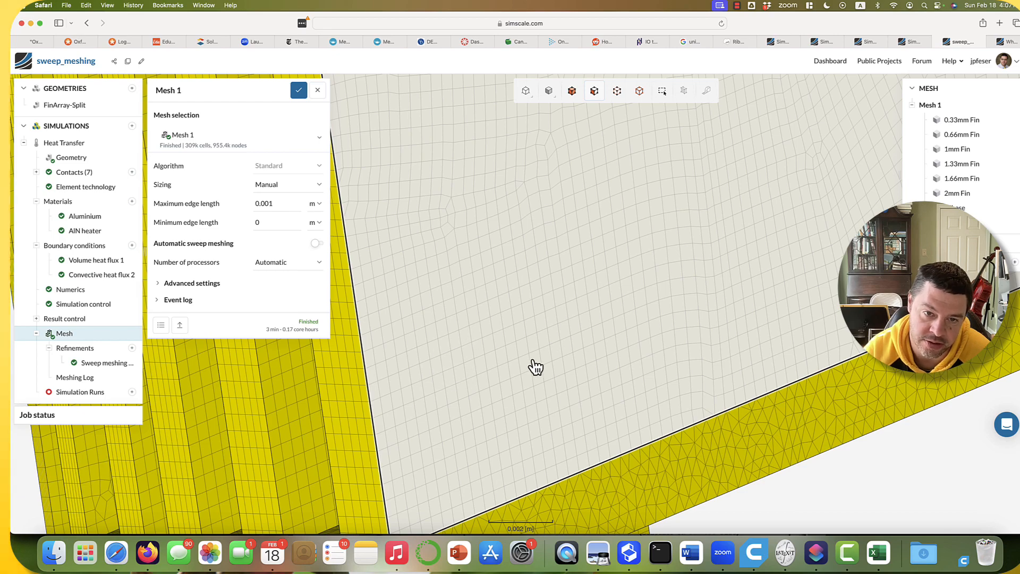
{"action": "scroll", "coordinate": [534, 366], "scroll_direction": "down", "scroll_amount": 5}
{"action": "left_click_drag", "start_coordinate": [628, 494], "coordinate": [750, 481]}
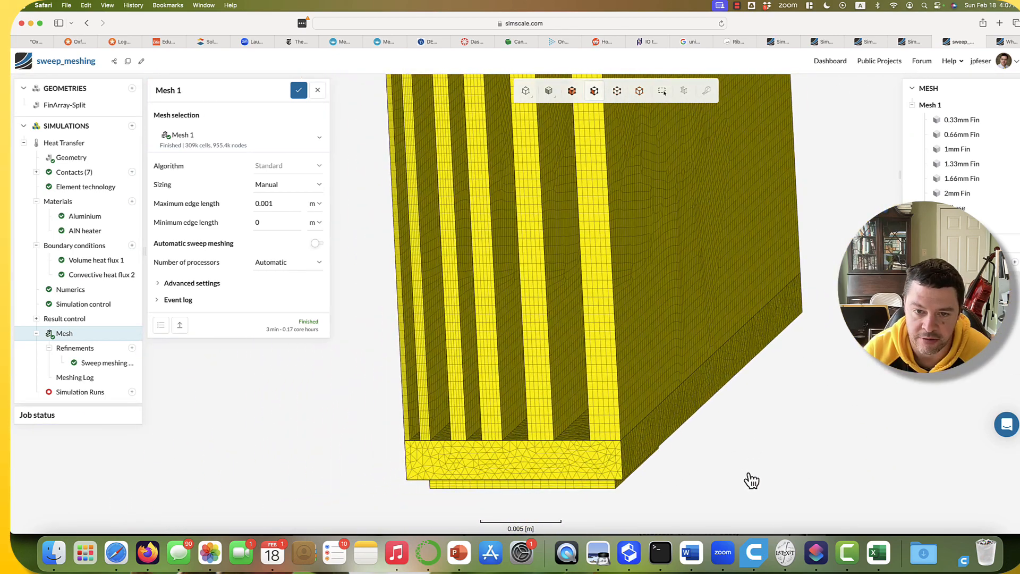
Step: Create a new mesh for the fin array and set its sizing to Manual
{"action": "left_click", "coordinate": [177, 139]}
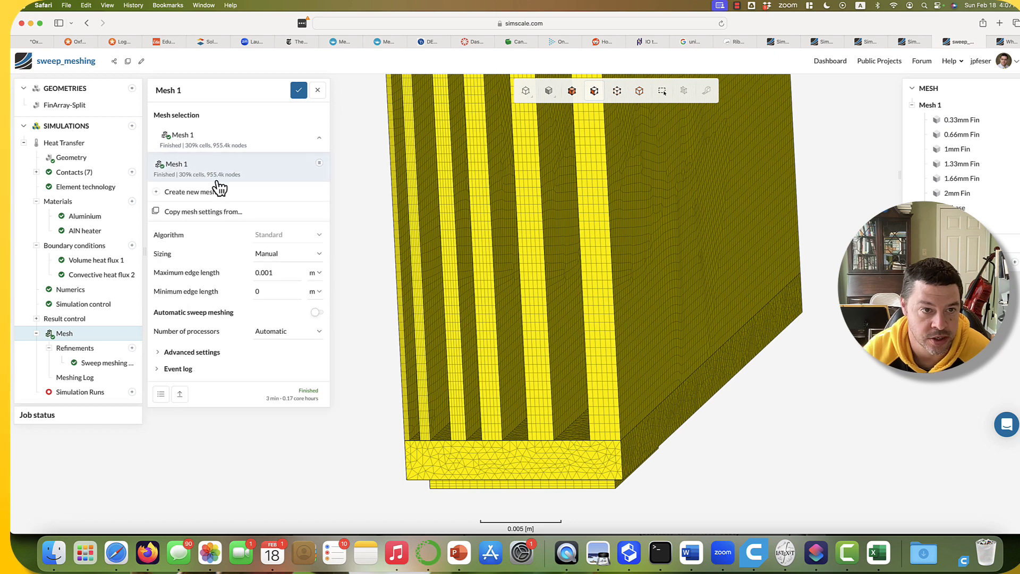
{"action": "left_click", "coordinate": [198, 210]}
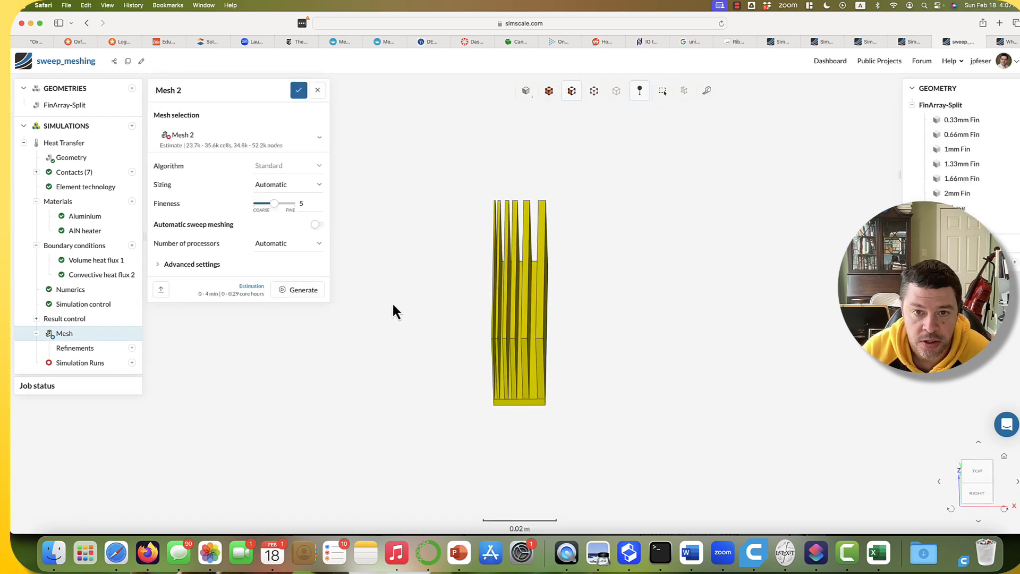
{"action": "left_click_drag", "start_coordinate": [424, 325], "coordinate": [487, 346]}
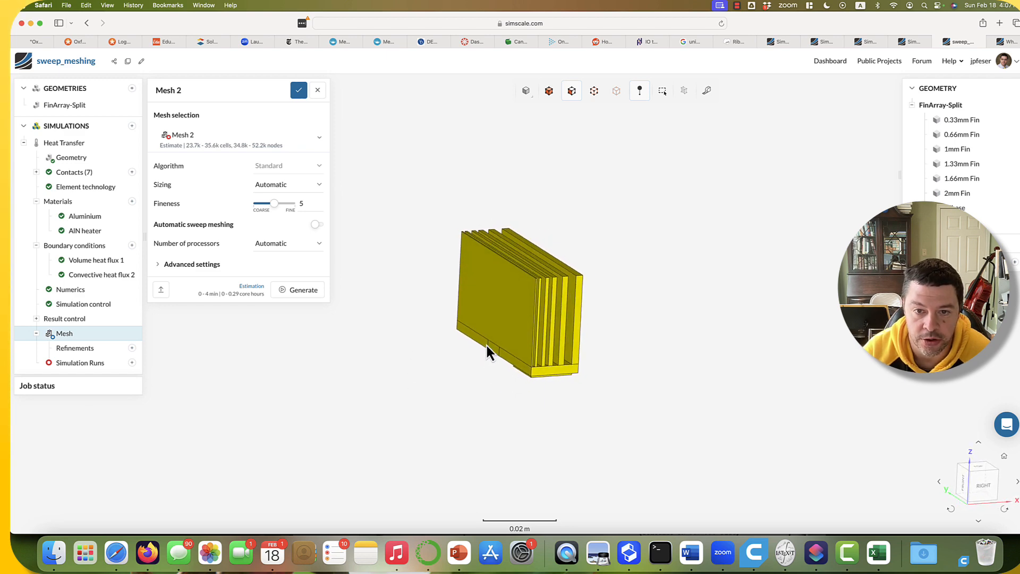
{"action": "scroll", "coordinate": [496, 349], "scroll_direction": "up", "scroll_amount": 5}
{"action": "left_click_drag", "start_coordinate": [689, 469], "coordinate": [568, 451]}
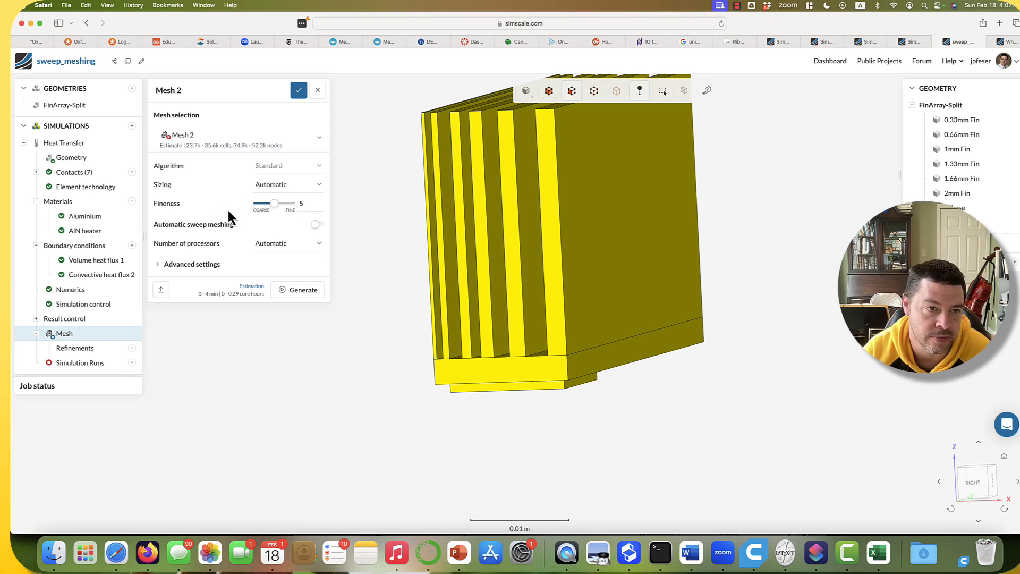
{"action": "left_click", "coordinate": [274, 183]}
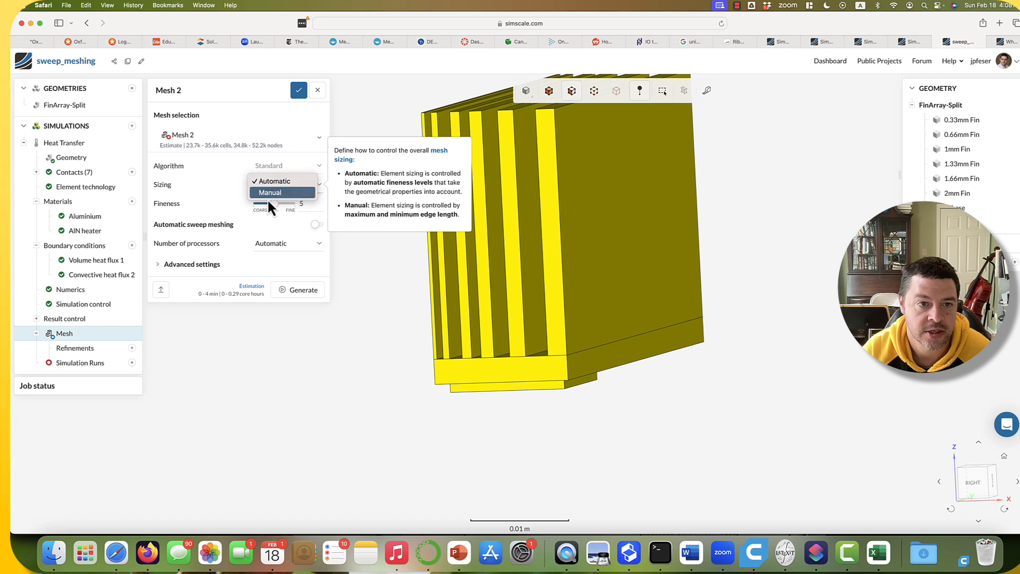
{"action": "left_click", "coordinate": [269, 193]}
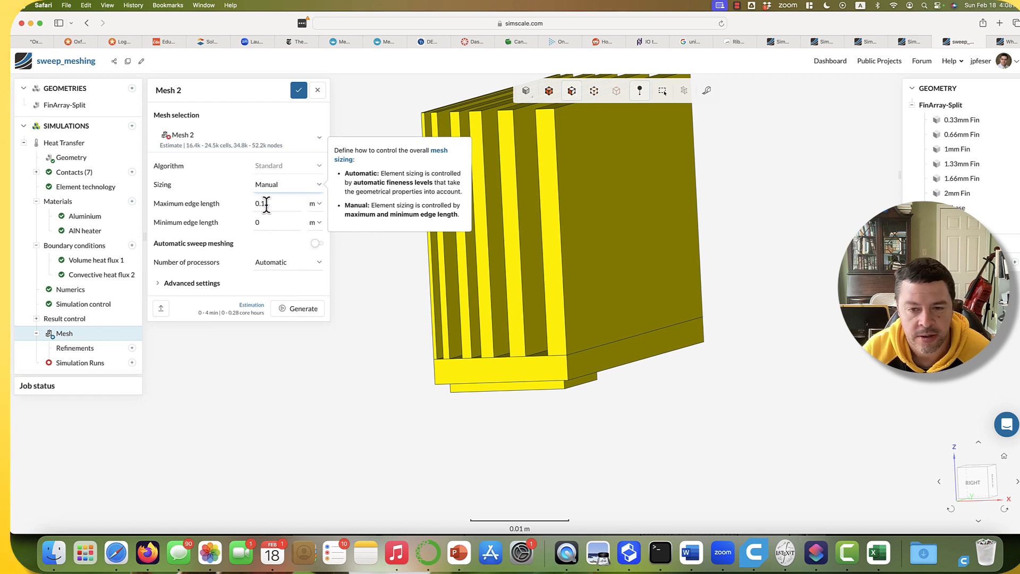
Step: Set the maximum edge length of Mesh 2 to 0.02 m and save the mesh settings
{"action": "scroll", "coordinate": [576, 374], "scroll_direction": "up", "scroll_amount": 5}
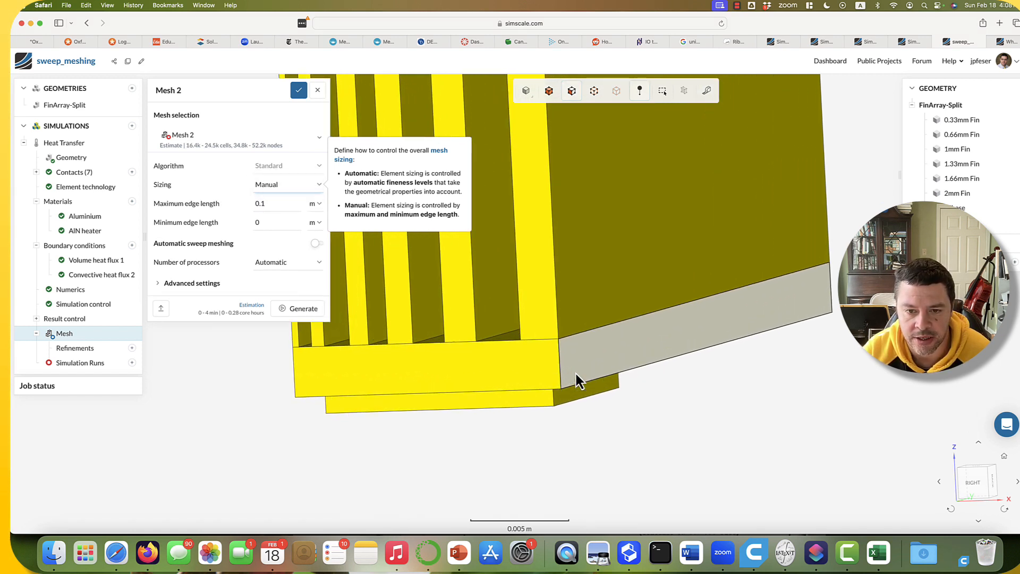
{"action": "scroll", "coordinate": [576, 375], "scroll_direction": "up", "scroll_amount": 3}
{"action": "scroll", "coordinate": [676, 435], "scroll_direction": "up", "scroll_amount": 3}
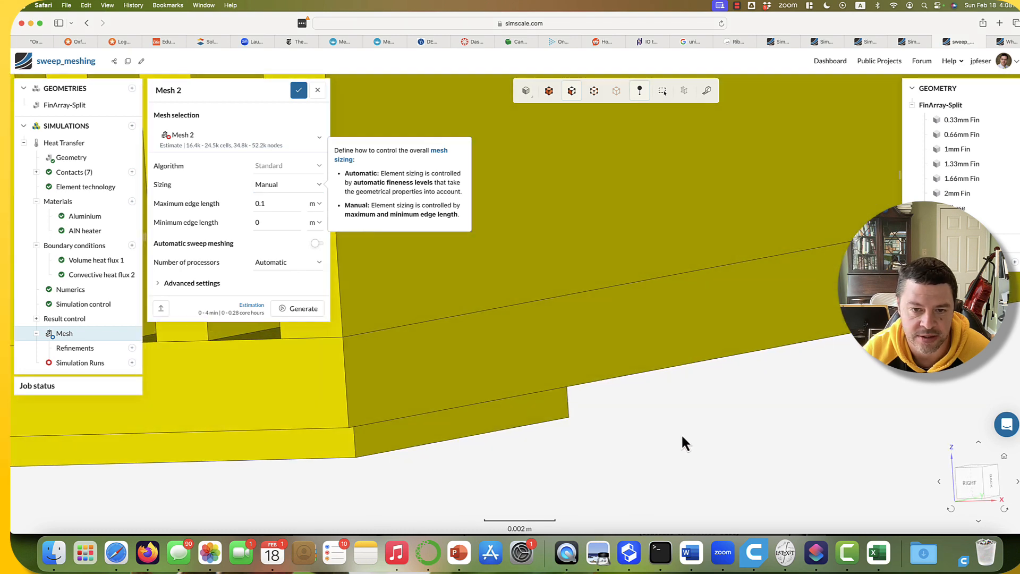
{"action": "scroll", "coordinate": [667, 442], "scroll_direction": "down", "scroll_amount": 4}
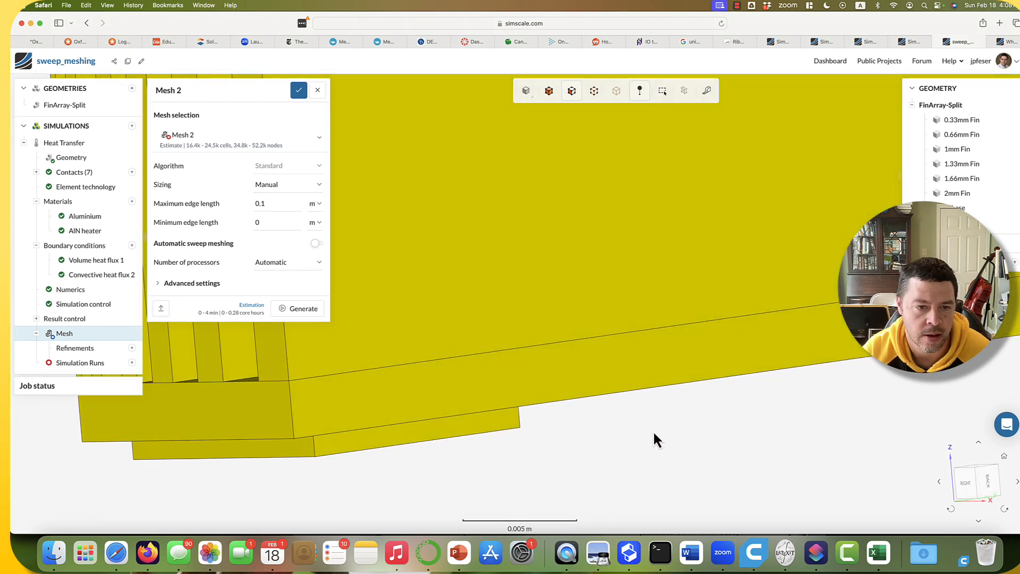
{"action": "left_click_drag", "start_coordinate": [653, 433], "coordinate": [536, 435]}
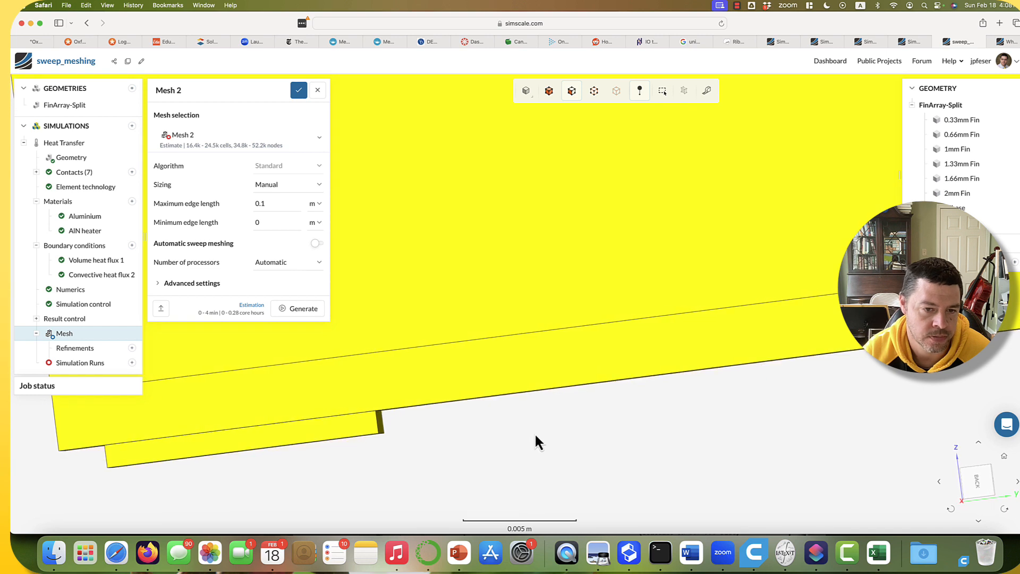
{"action": "scroll", "coordinate": [538, 432], "scroll_direction": "down", "scroll_amount": 4}
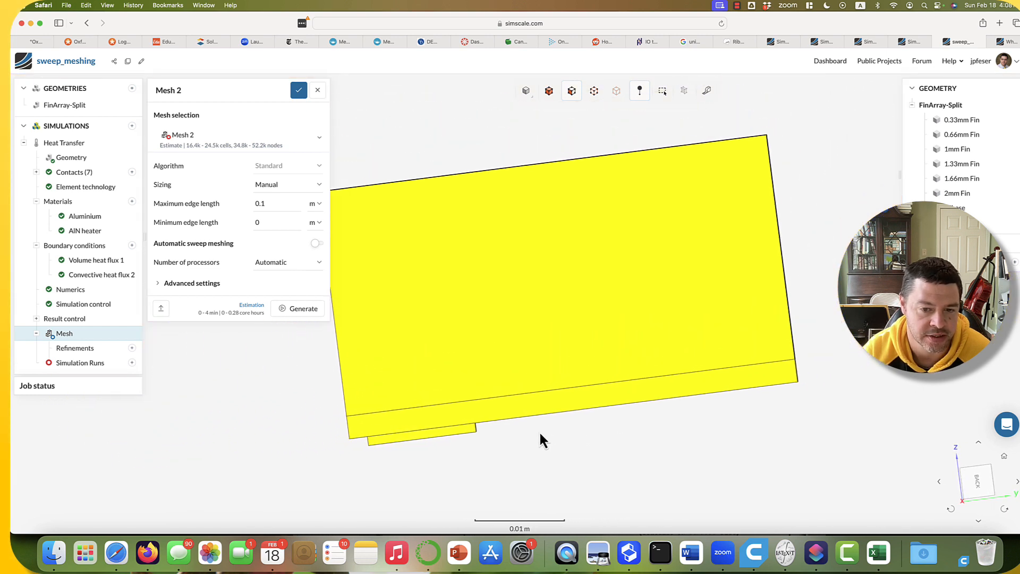
{"action": "scroll", "coordinate": [536, 419], "scroll_direction": "up", "scroll_amount": 4}
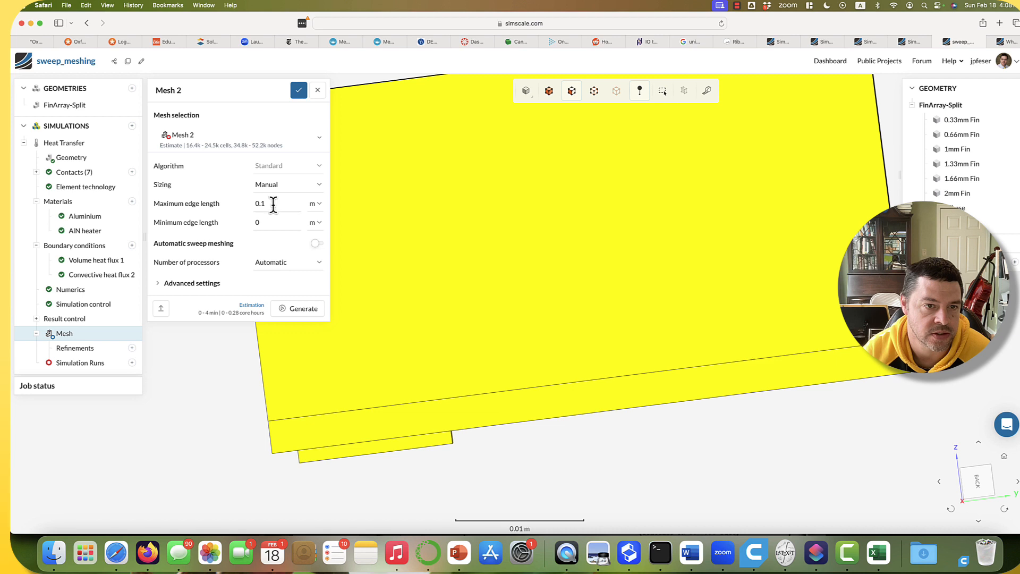
{"action": "left_click", "coordinate": [271, 203]}
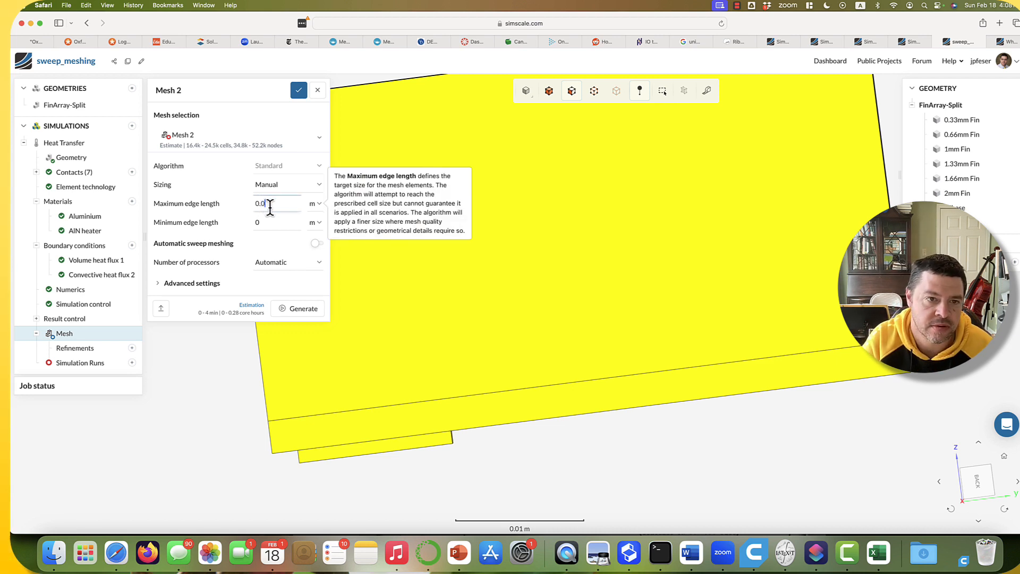
{"action": "type", "text": "2"}
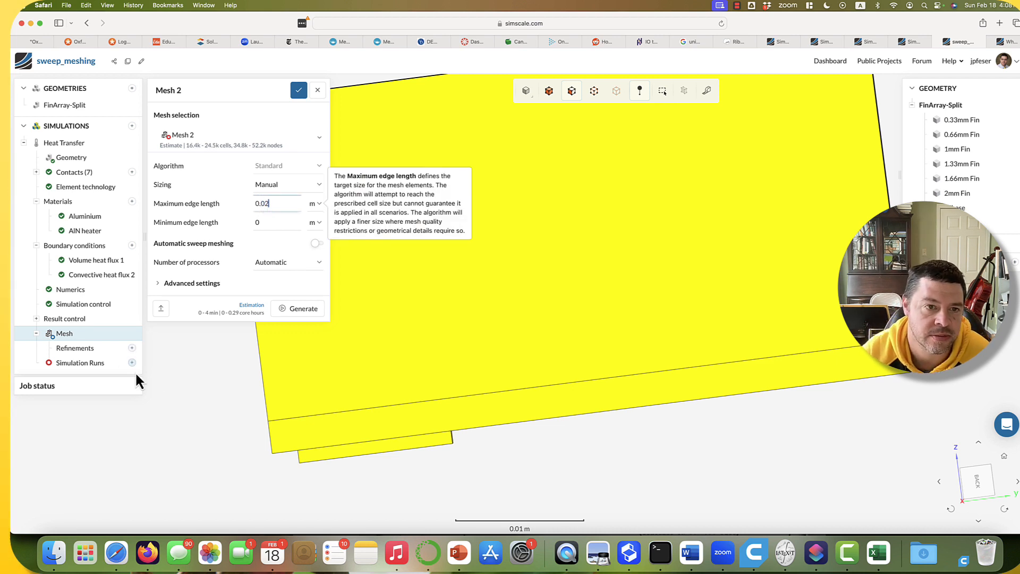
{"action": "left_click", "coordinate": [298, 91]}
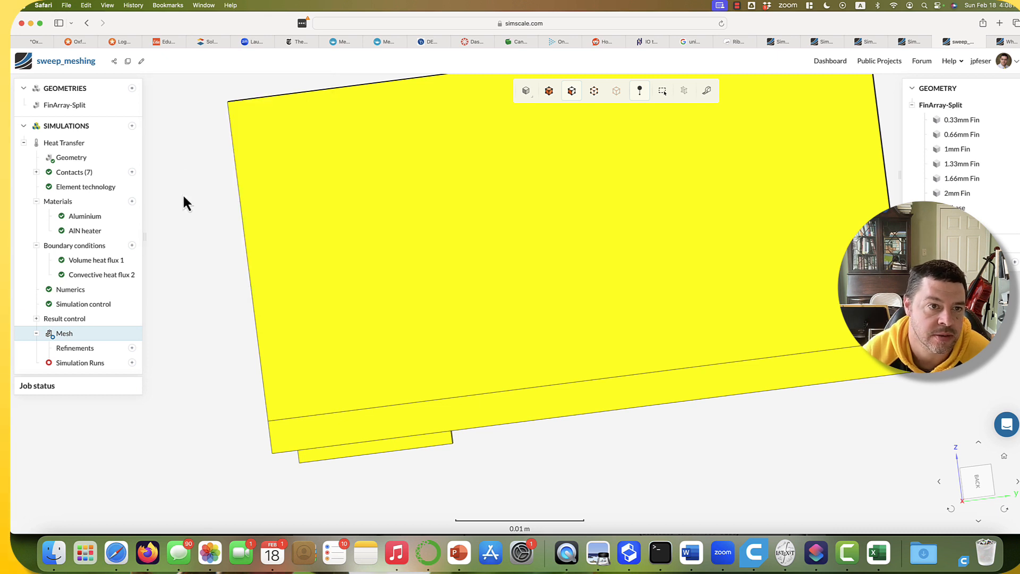
Step: Check the maximum edge length used in Mesh 1 and set the one in Mesh 2 to 0.002 m
{"action": "left_click", "coordinate": [85, 335]}
{"action": "left_click", "coordinate": [210, 137]}
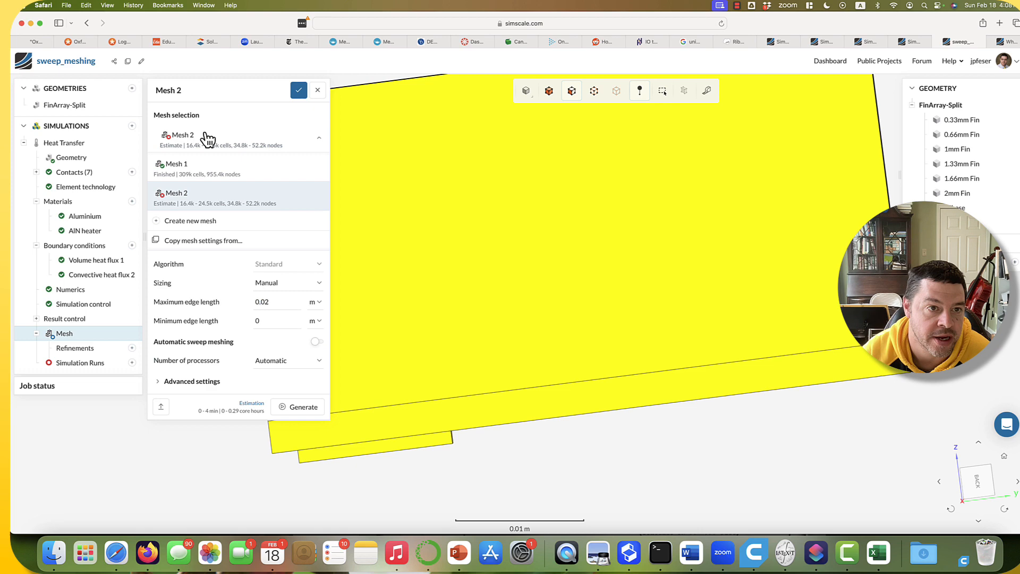
{"action": "left_click", "coordinate": [183, 171]}
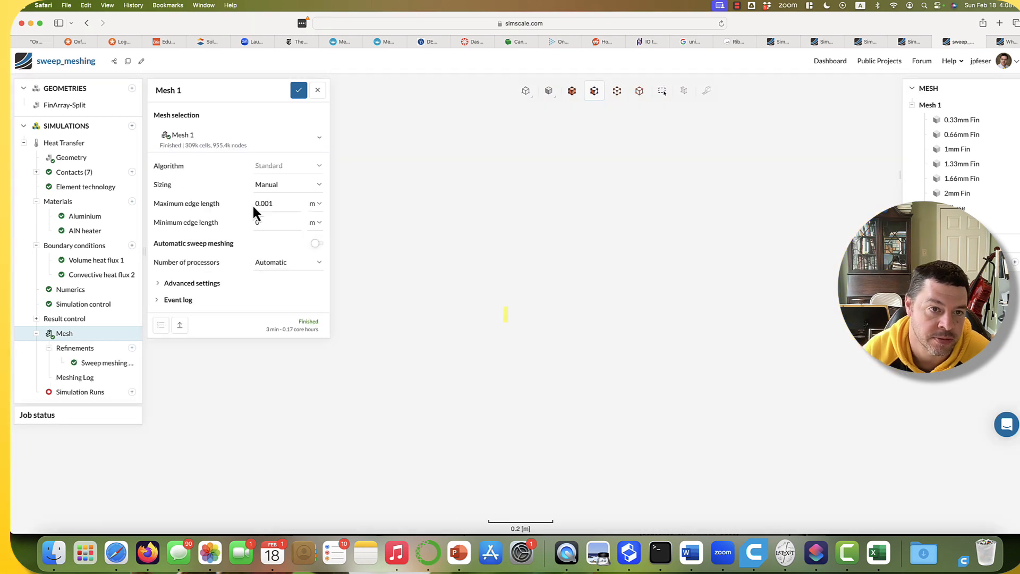
{"action": "left_click_drag", "start_coordinate": [253, 203], "coordinate": [280, 203]}
{"action": "left_click", "coordinate": [201, 140]}
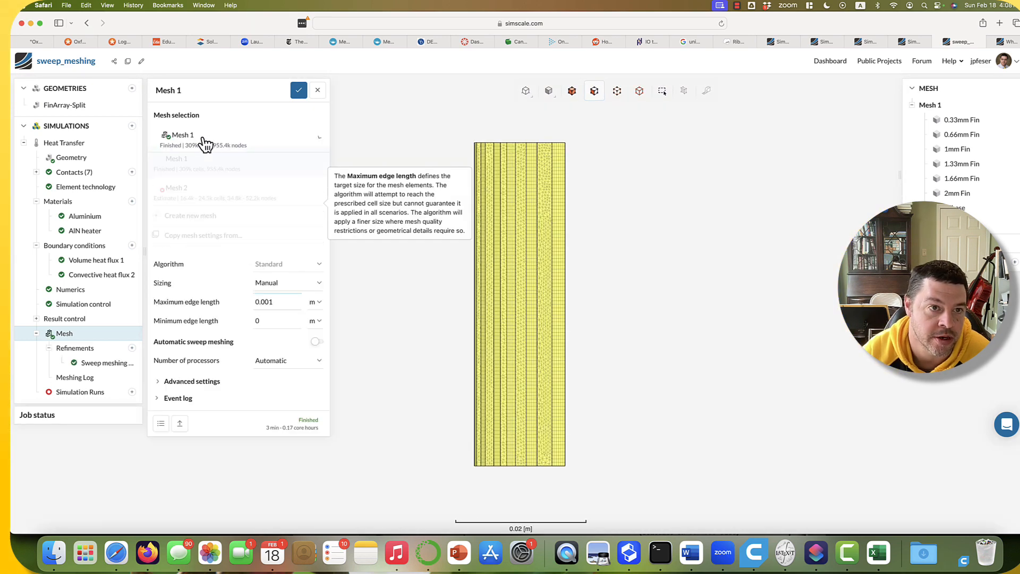
{"action": "left_click", "coordinate": [200, 205]}
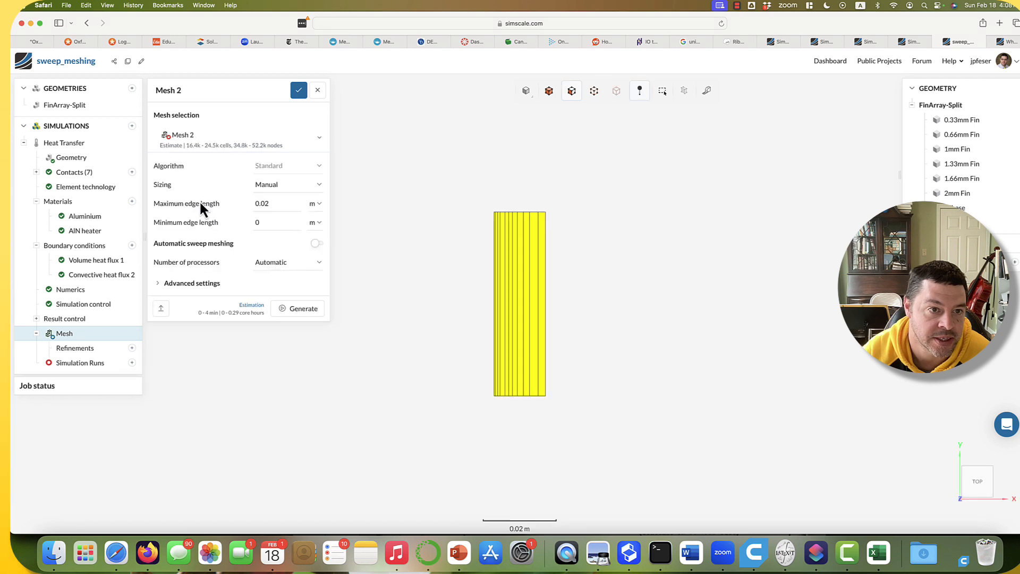
{"action": "left_click", "coordinate": [266, 203]}
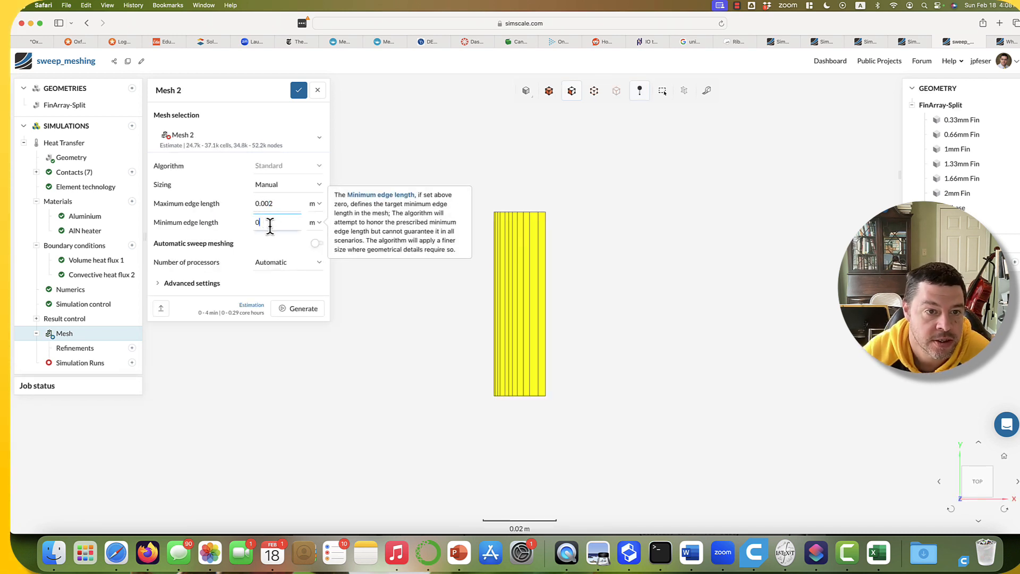
Step: Examine the small feature suppression setting in Mesh 2's advanced settings and the small edges where the fins meet the base
{"action": "left_click", "coordinate": [183, 285]}
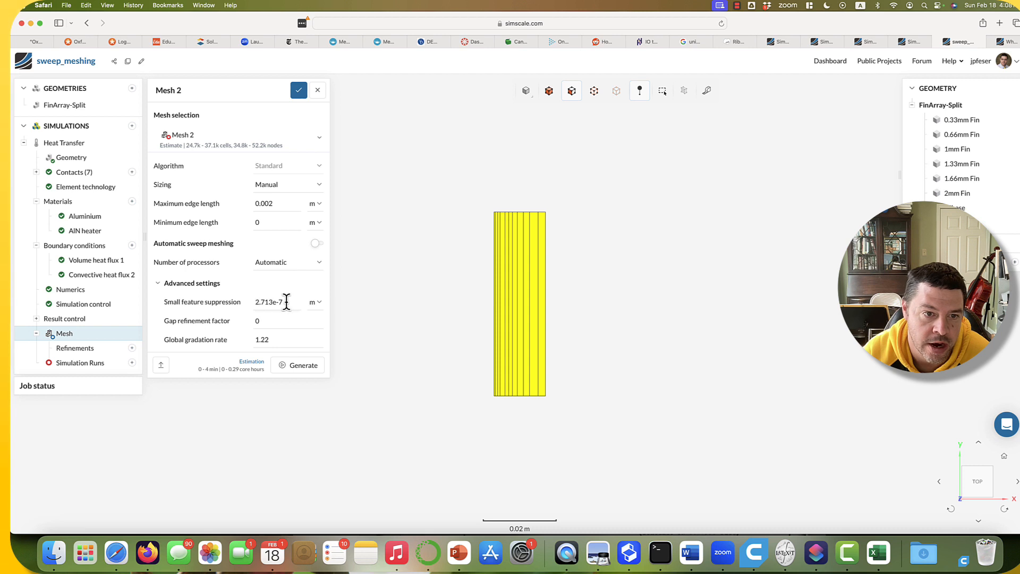
{"action": "scroll", "coordinate": [541, 403], "scroll_direction": "up", "scroll_amount": 5}
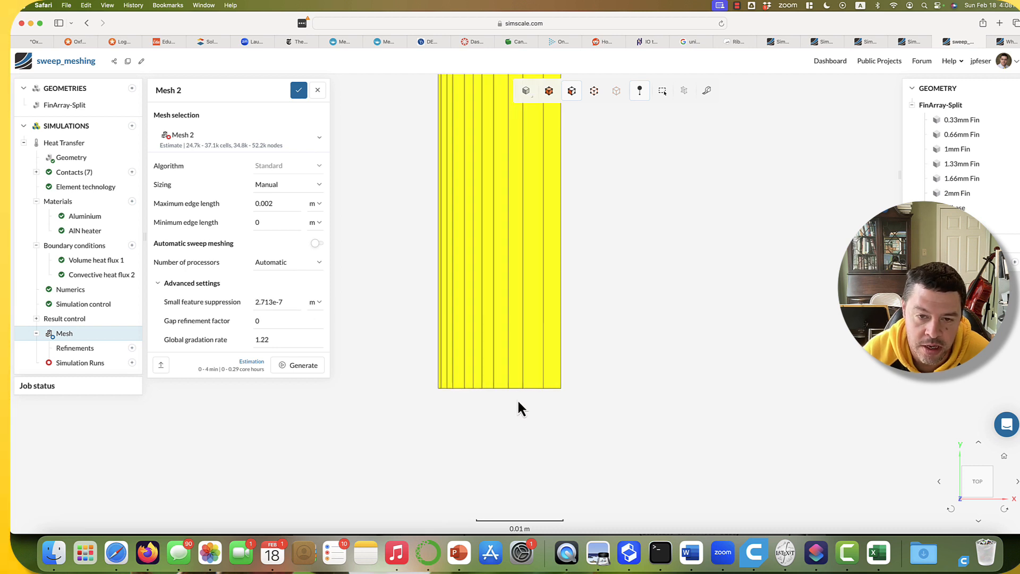
{"action": "scroll", "coordinate": [510, 396], "scroll_direction": "up", "scroll_amount": 10}
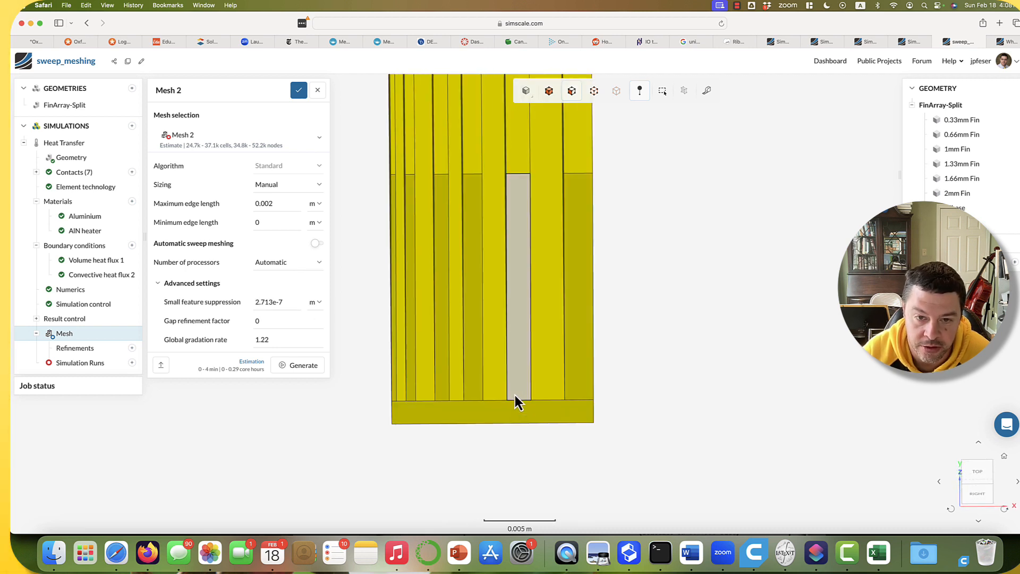
{"action": "scroll", "coordinate": [457, 406], "scroll_direction": "up", "scroll_amount": 2}
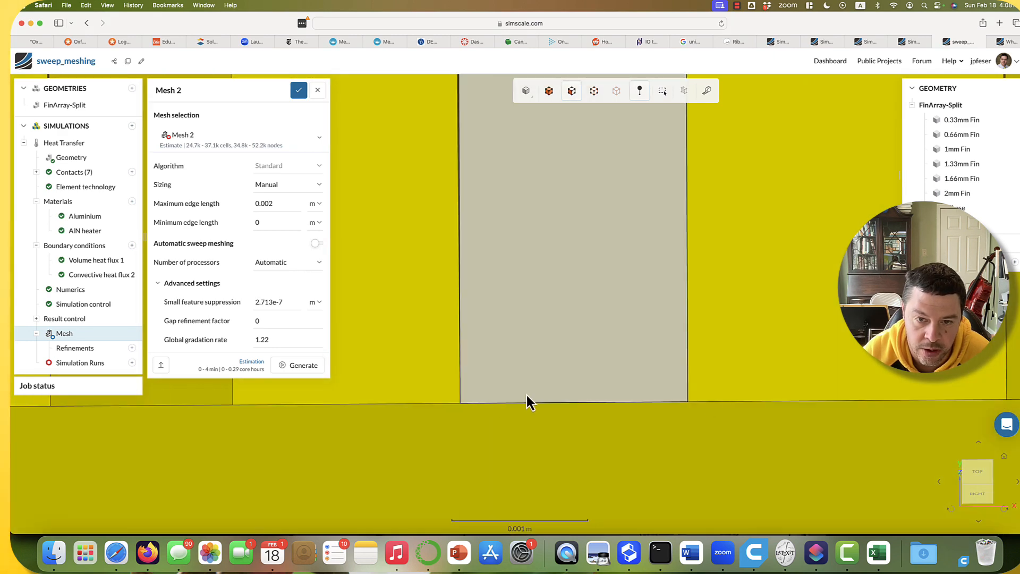
{"action": "scroll", "coordinate": [497, 410], "scroll_direction": "down", "scroll_amount": 4}
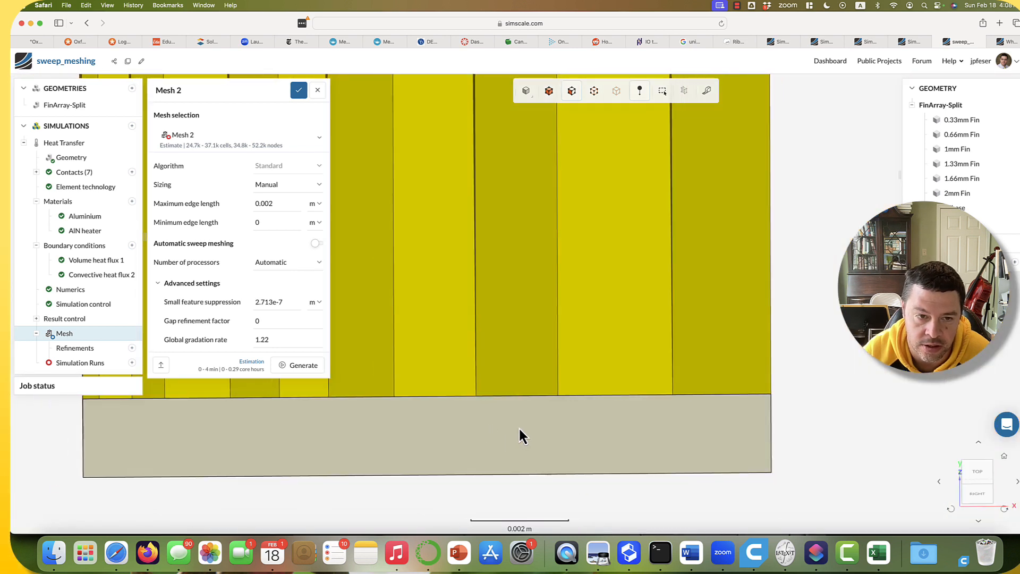
{"action": "scroll", "coordinate": [518, 434], "scroll_direction": "down", "scroll_amount": 5}
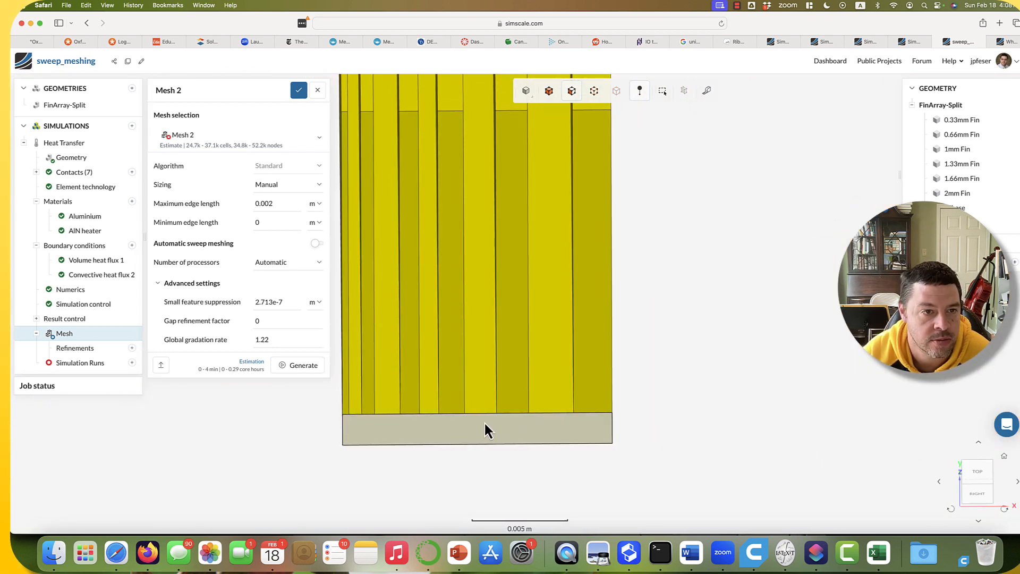
{"action": "left_click", "coordinate": [285, 301]}
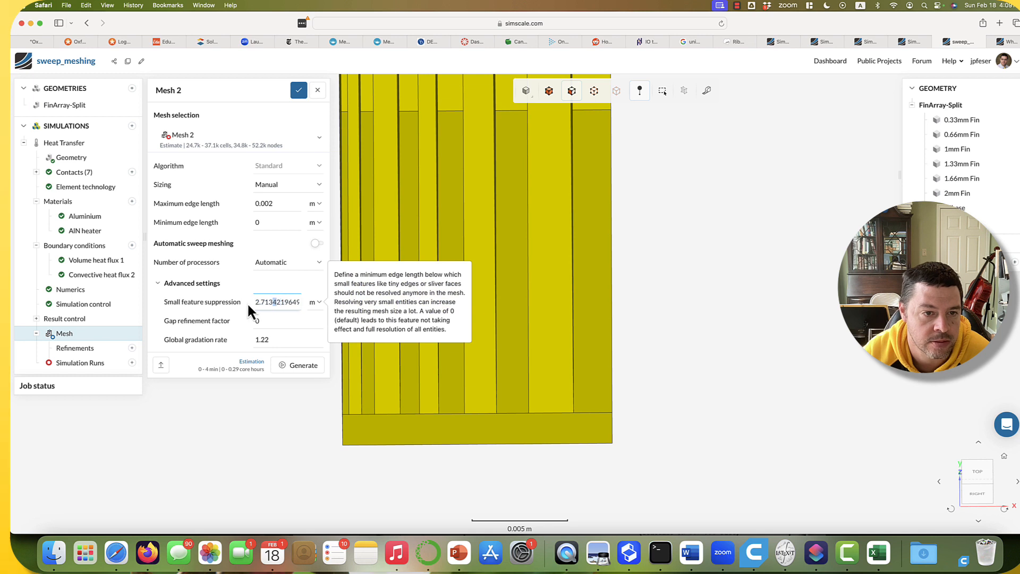
{"action": "double_click", "coordinate": [277, 304]}
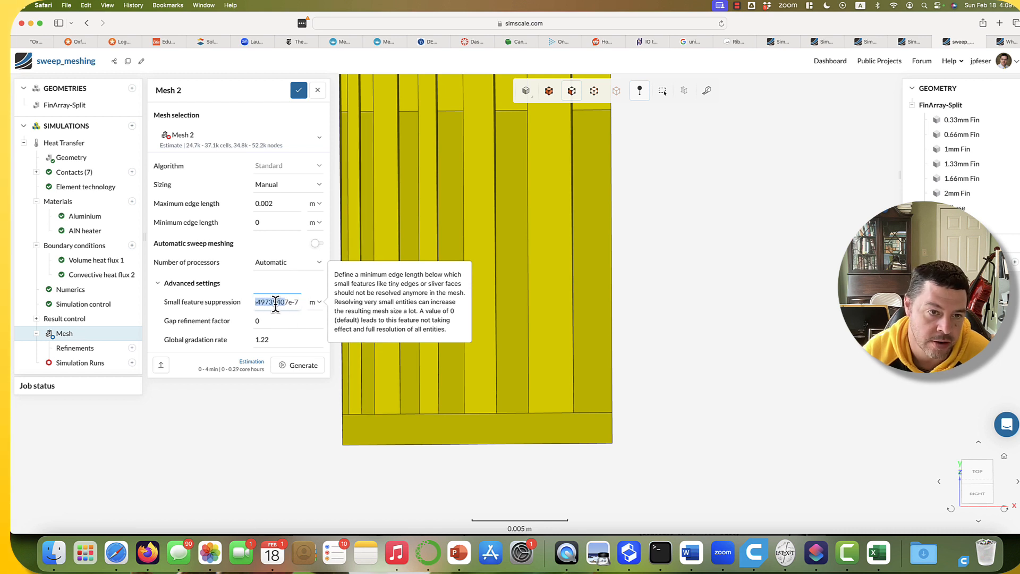
{"action": "double_click", "coordinate": [289, 303]}
Step: Read the descriptions of the gap refinement factor and the global gradation rate for Mesh 2
{"action": "left_click", "coordinate": [273, 321]}
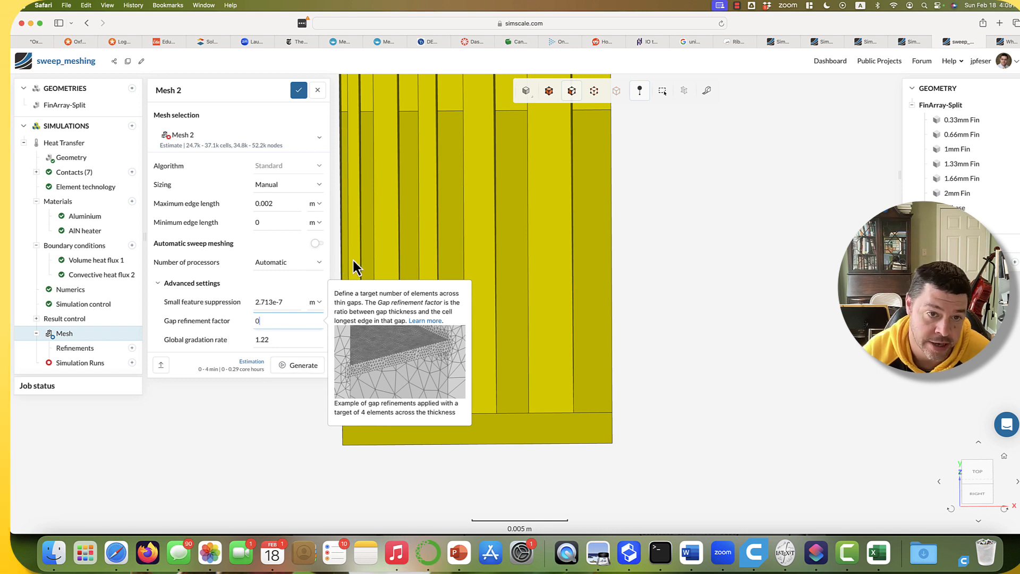
{"action": "left_click", "coordinate": [248, 430]}
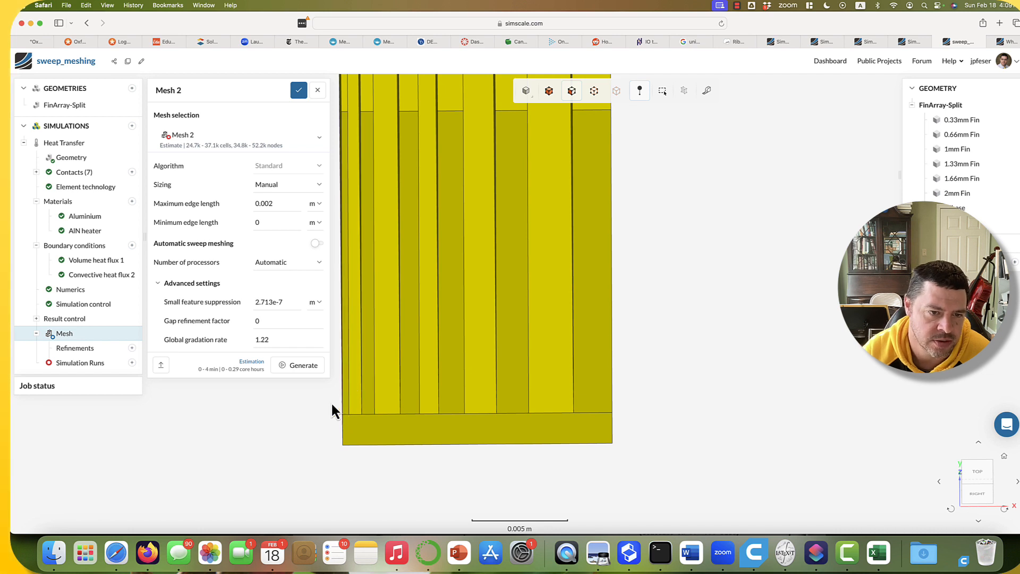
{"action": "left_click", "coordinate": [277, 322]}
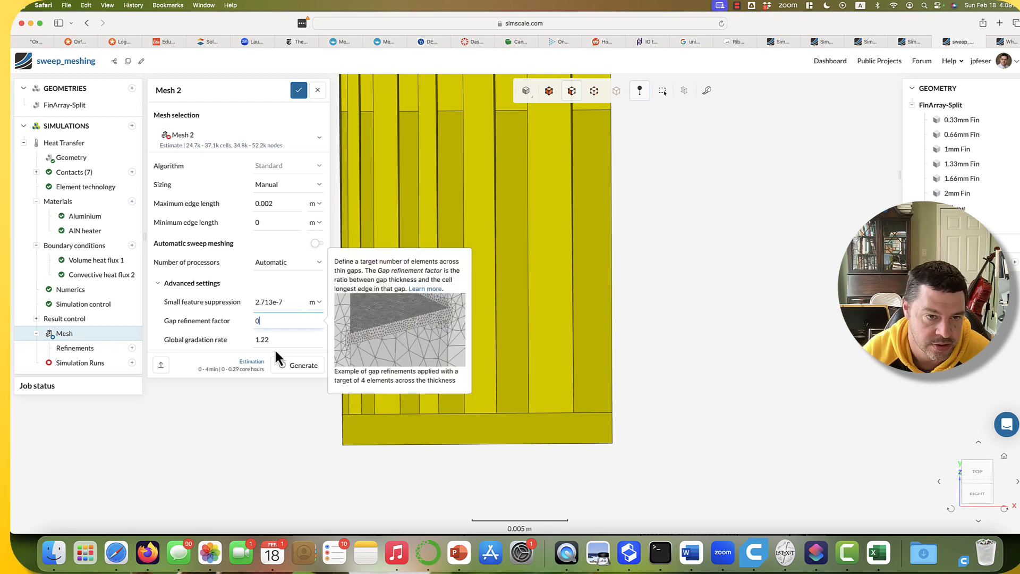
{"action": "left_click", "coordinate": [274, 340]}
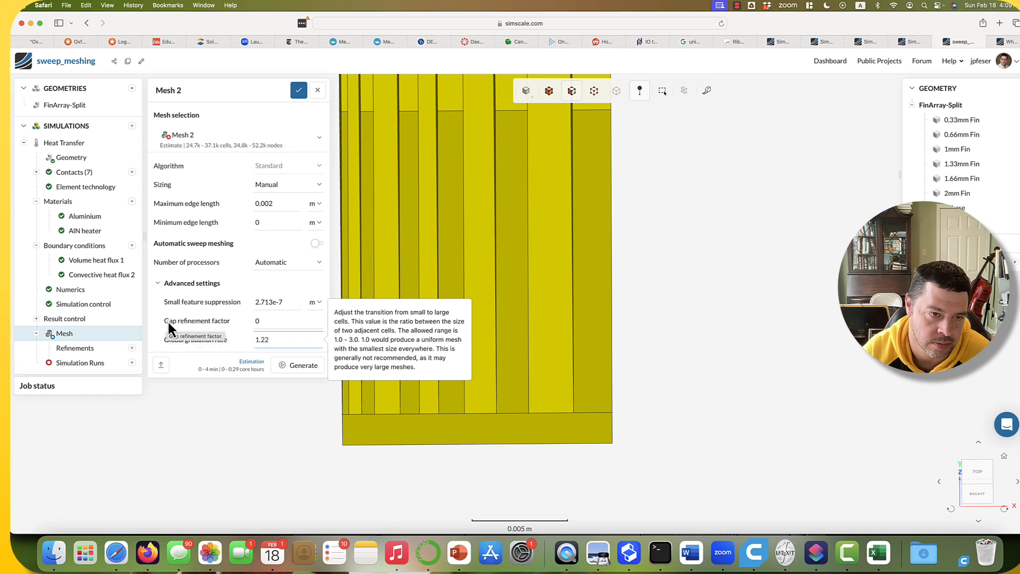
{"action": "left_click", "coordinate": [291, 320]}
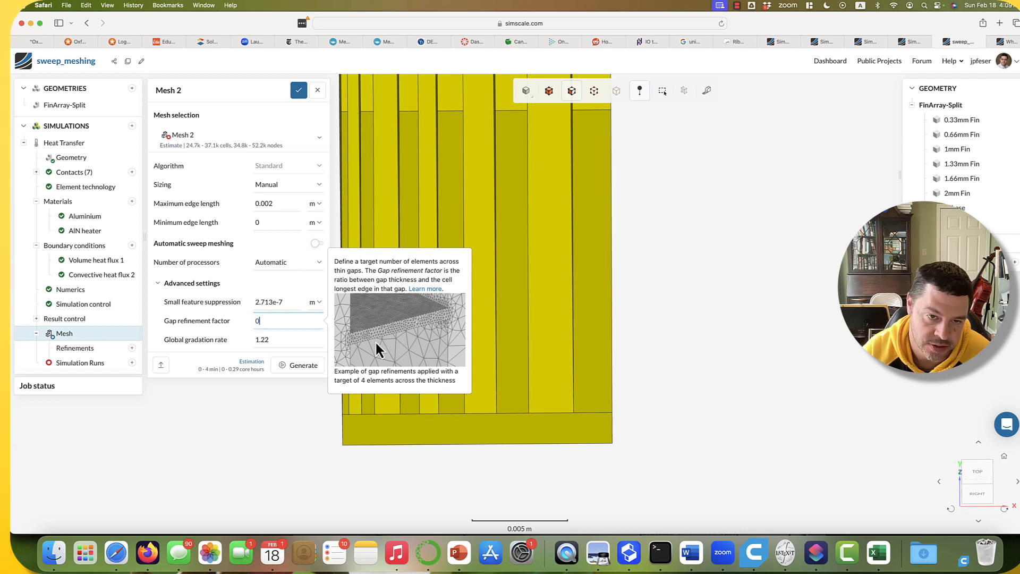
Step: Set the global gradation rate of Mesh 2 to 1.1
{"action": "double_click", "coordinate": [270, 340]}
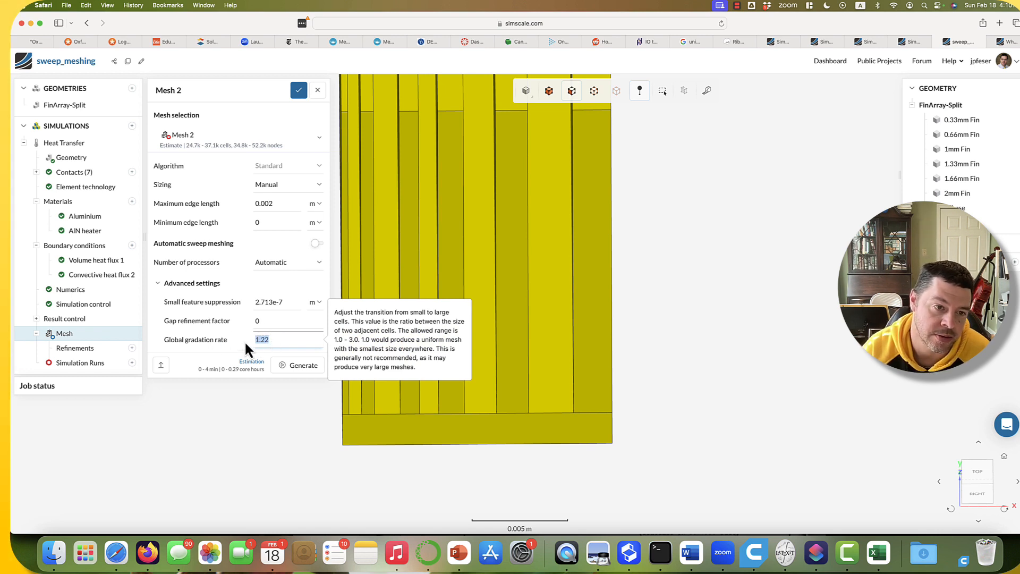
{"action": "left_click", "coordinate": [273, 340]}
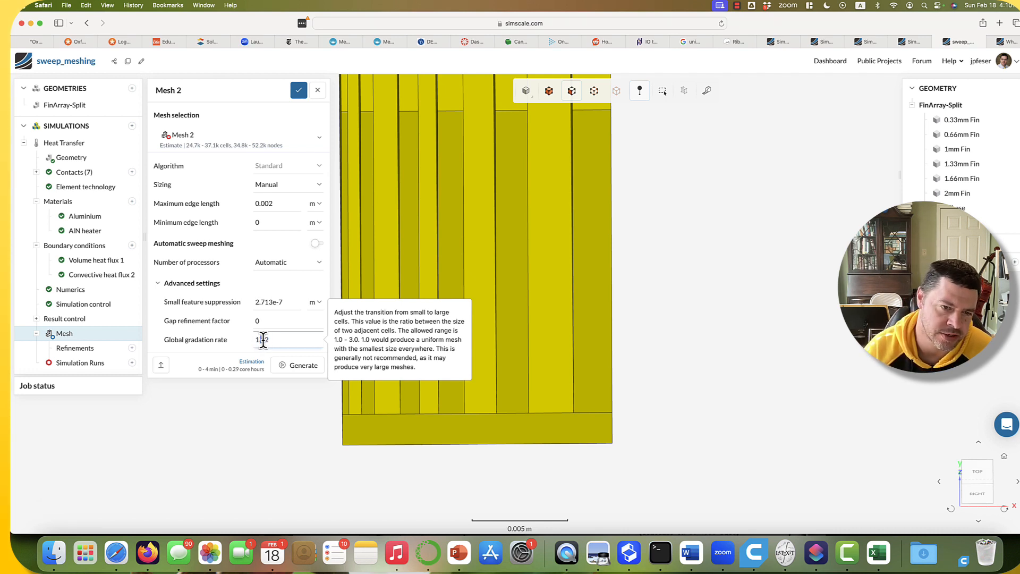
{"action": "left_click_drag", "start_coordinate": [261, 341], "coordinate": [276, 340]}
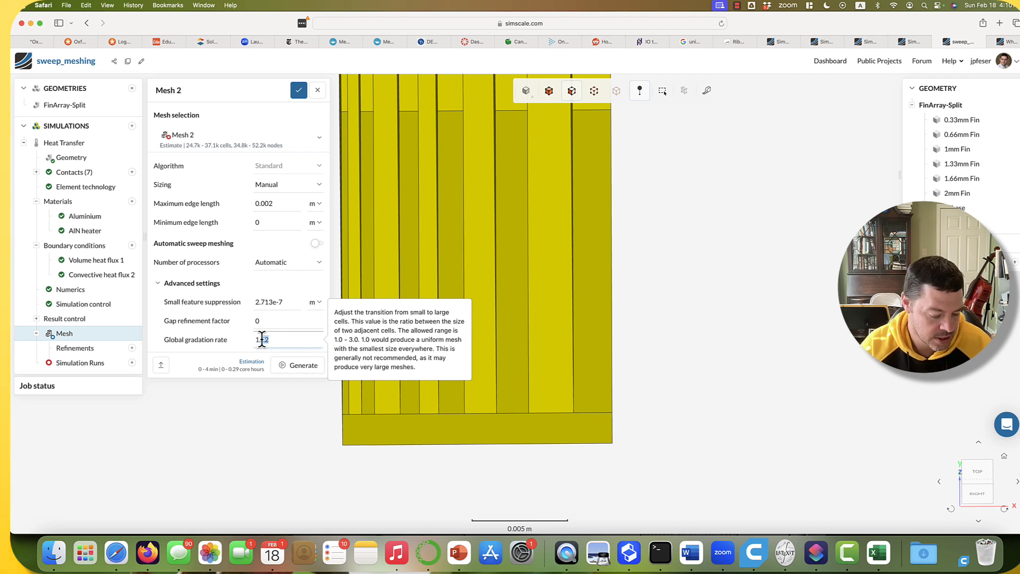
{"action": "type", "text": "1"}
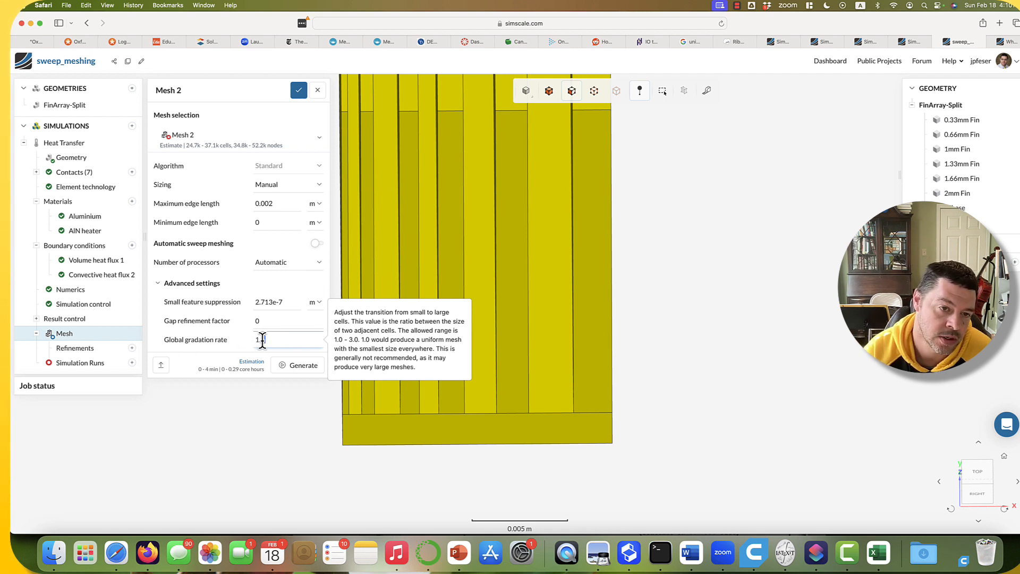
{"action": "double_click", "coordinate": [262, 340]}
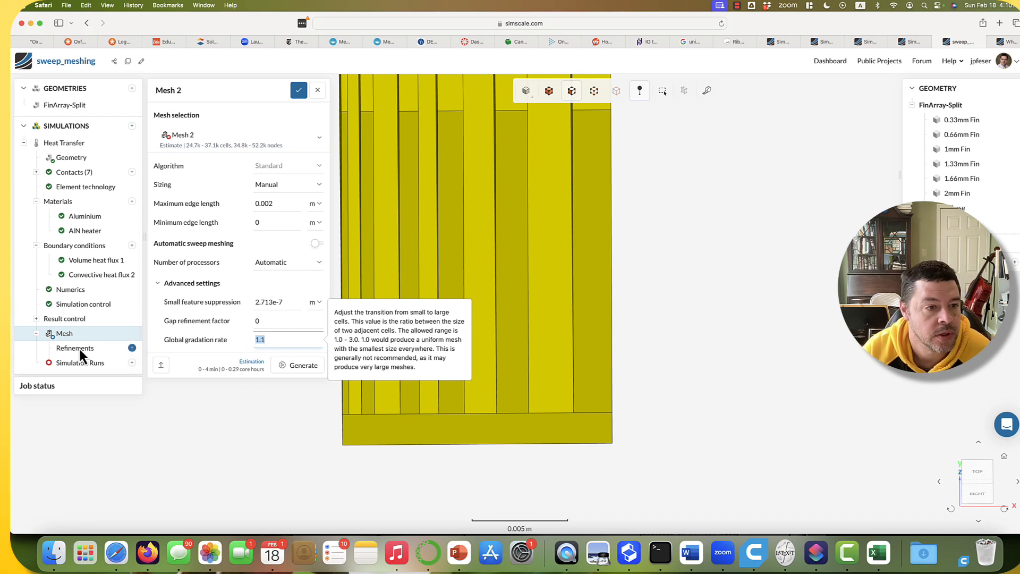
Step: Add a sweep meshing refinement to the mesh and assign the large side face of the 2mm Fin as a start face
{"action": "left_click", "coordinate": [132, 348]}
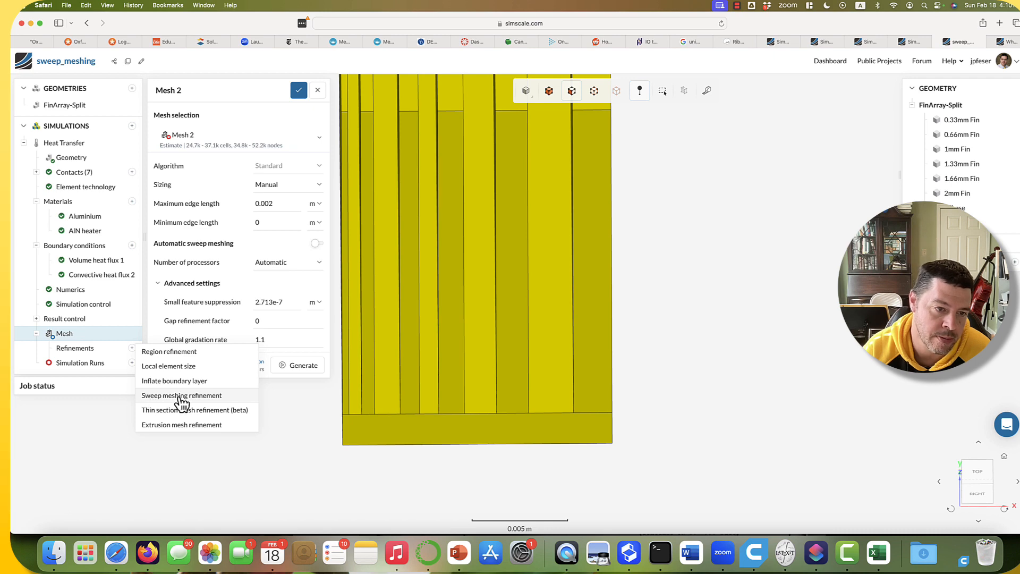
{"action": "left_click", "coordinate": [206, 398]}
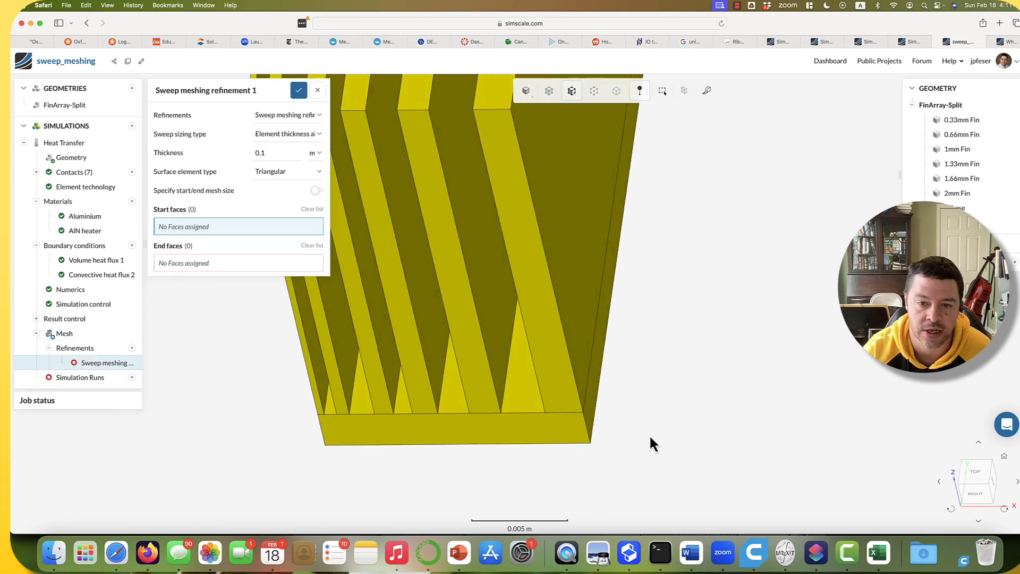
{"action": "left_click", "coordinate": [521, 270]}
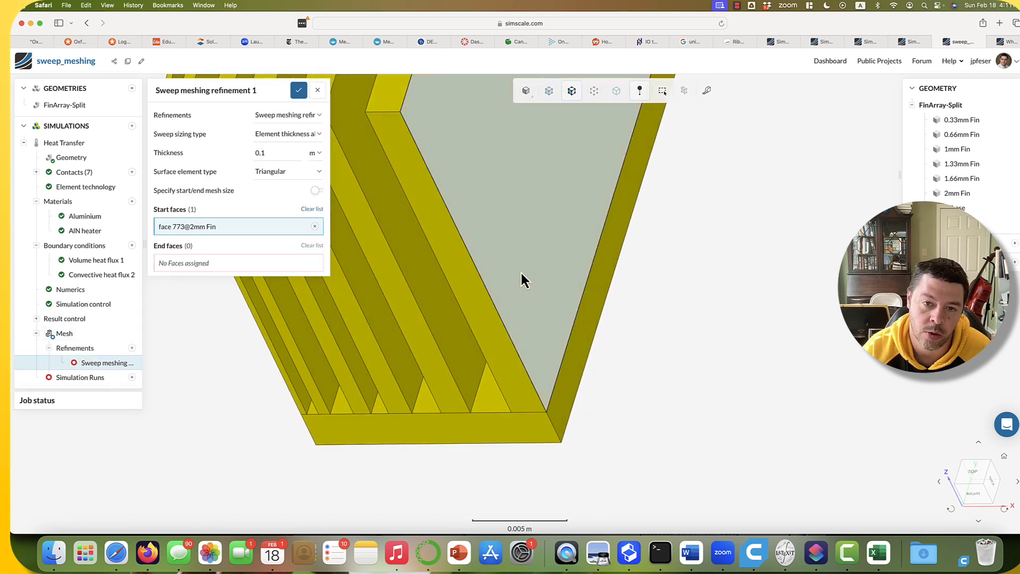
Step: Add the matching side faces of the 1.66mm, 1.33mm, 1mm, 0.66mm and 0.33mm fins to the refinement's start faces
{"action": "left_click_drag", "start_coordinate": [636, 454], "coordinate": [716, 446]}
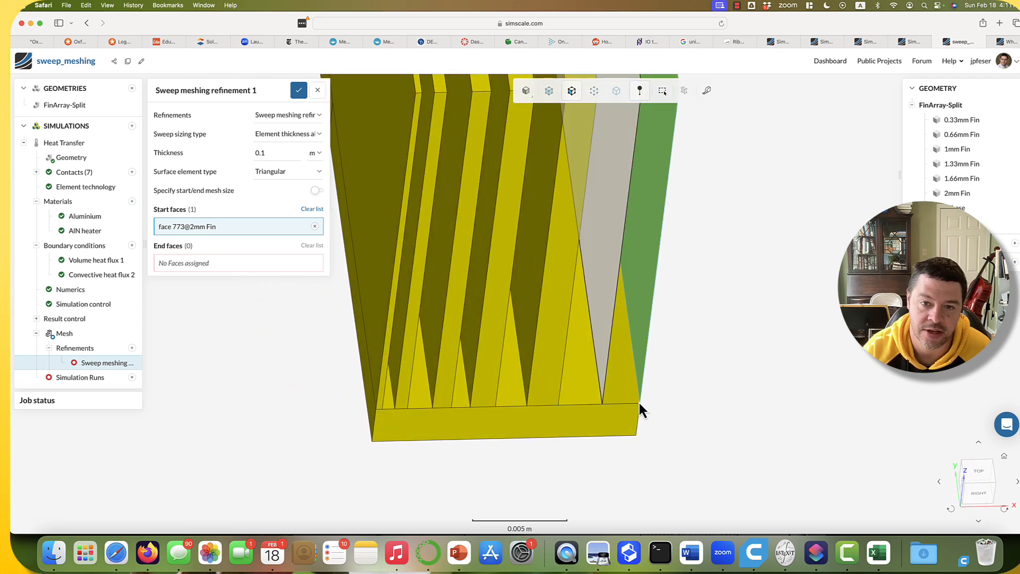
{"action": "left_click_drag", "start_coordinate": [602, 496], "coordinate": [553, 469]}
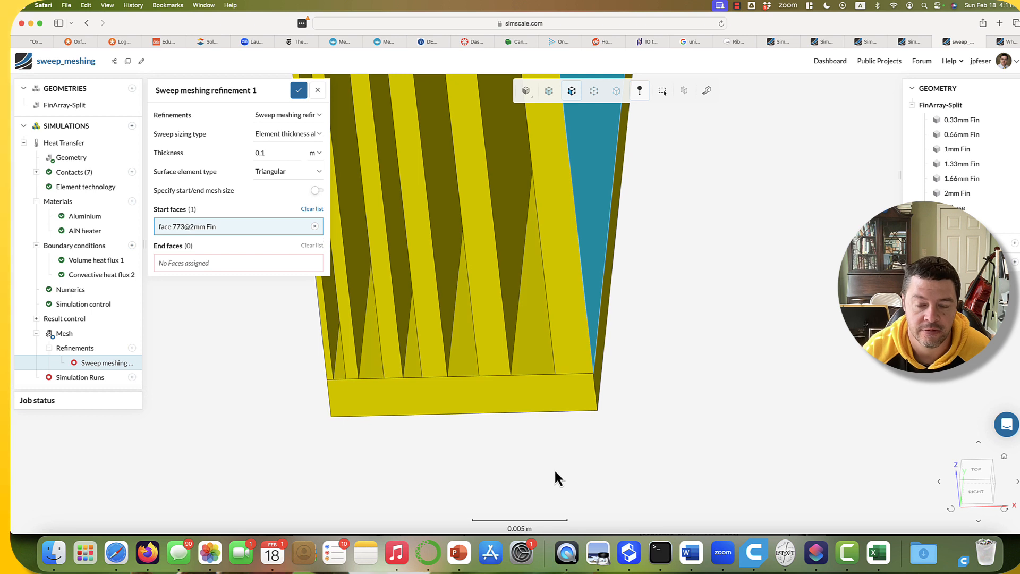
{"action": "left_click_drag", "start_coordinate": [654, 375], "coordinate": [601, 369]}
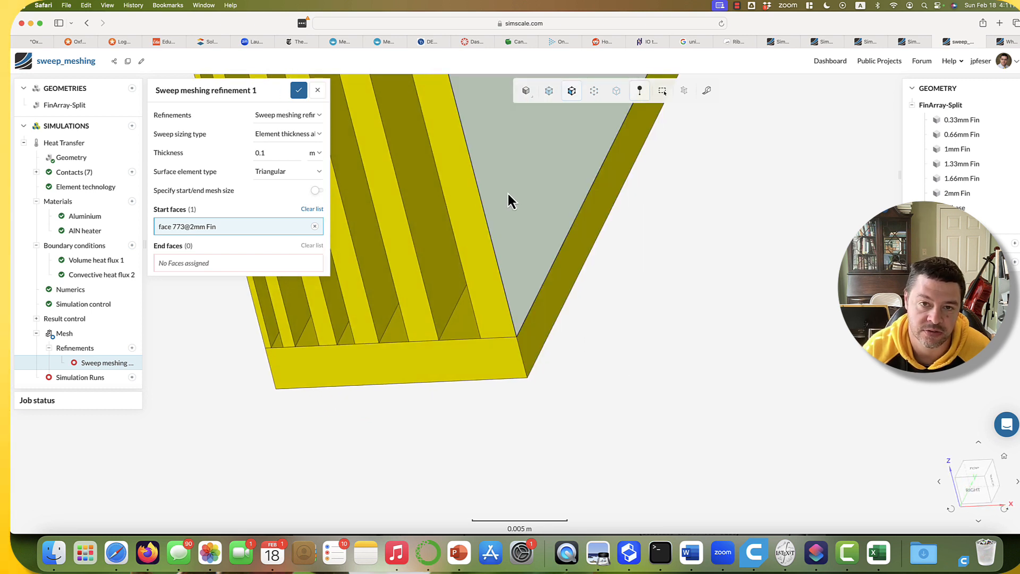
{"action": "left_click", "coordinate": [426, 232]}
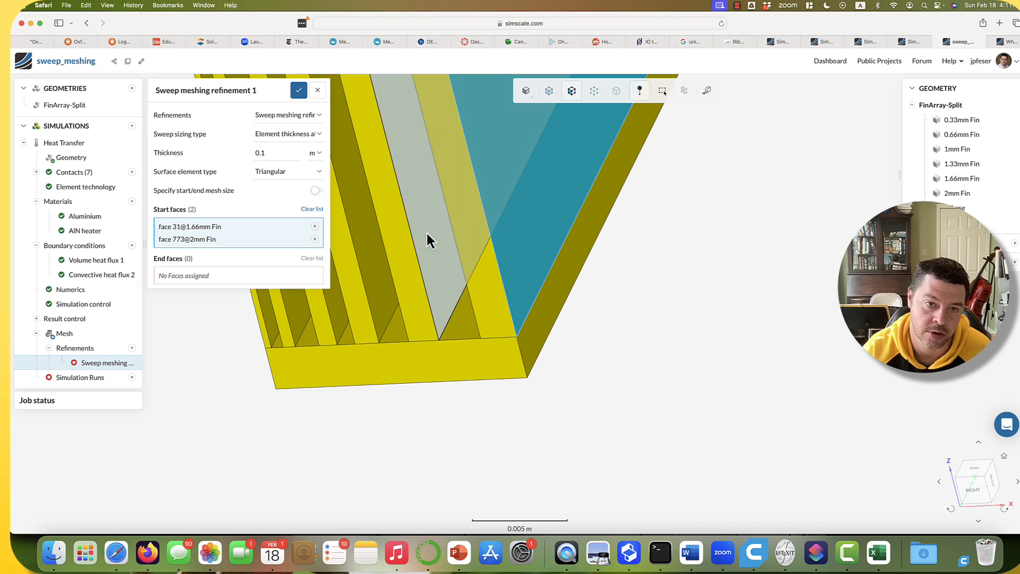
{"action": "left_click", "coordinate": [365, 289]}
{"action": "left_click", "coordinate": [331, 313]}
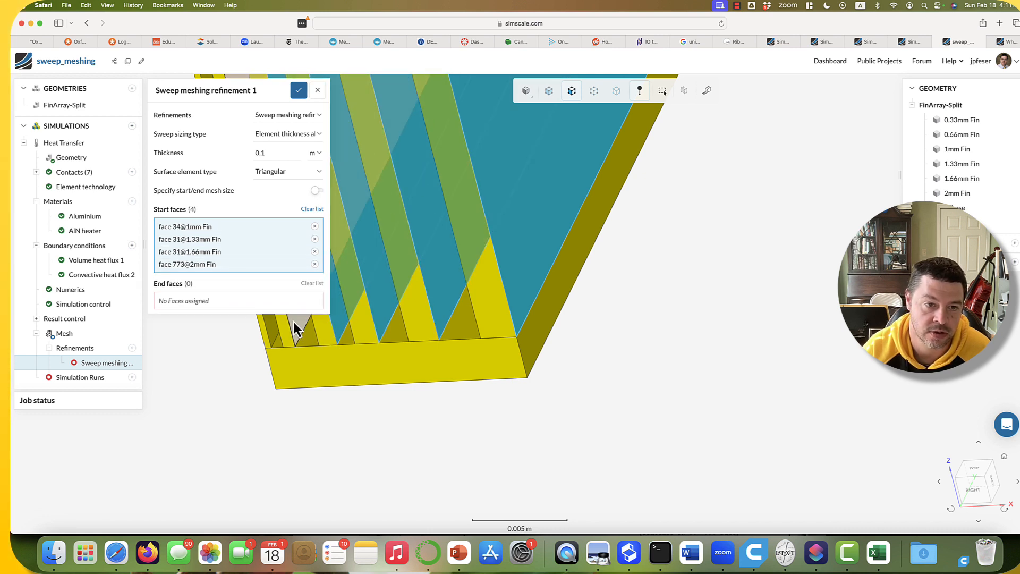
{"action": "left_click", "coordinate": [293, 321]}
{"action": "left_click", "coordinate": [271, 336]}
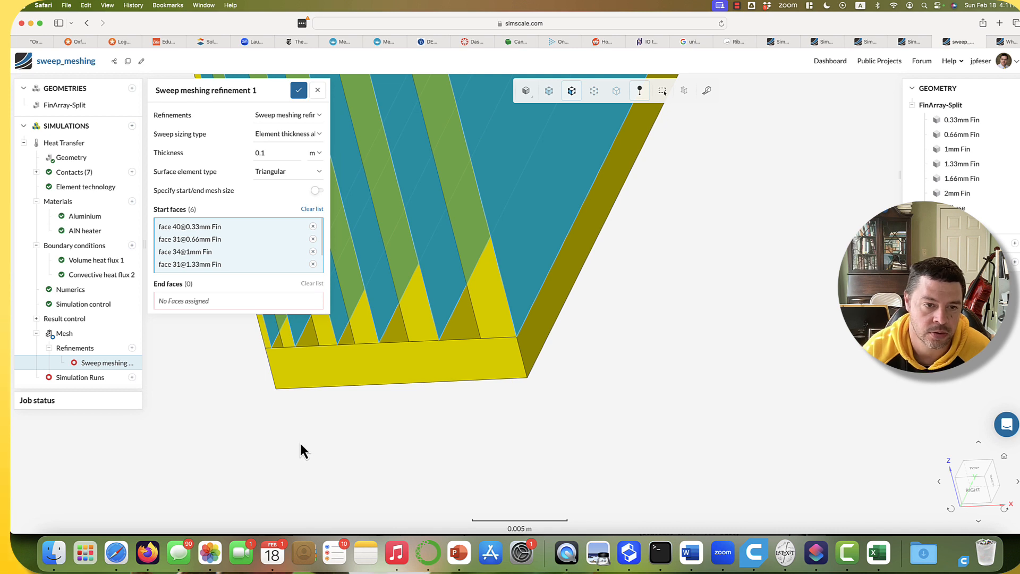
Step: Add the underside face of the AlN heater to the start faces of the sweep meshing refinement
{"action": "left_click_drag", "start_coordinate": [301, 439], "coordinate": [327, 335]}
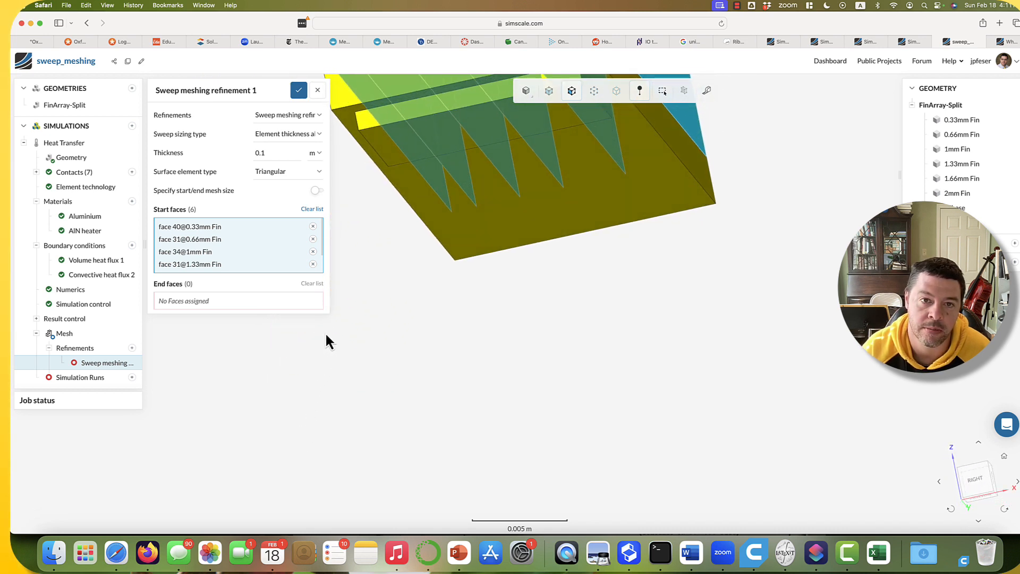
{"action": "left_click", "coordinate": [406, 142]}
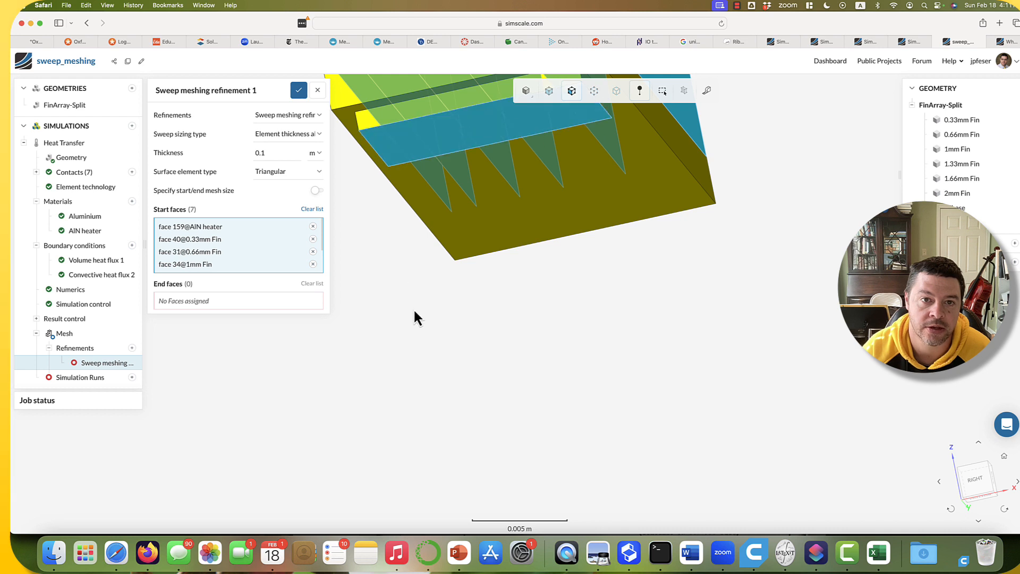
{"action": "left_click_drag", "start_coordinate": [413, 308], "coordinate": [421, 342]}
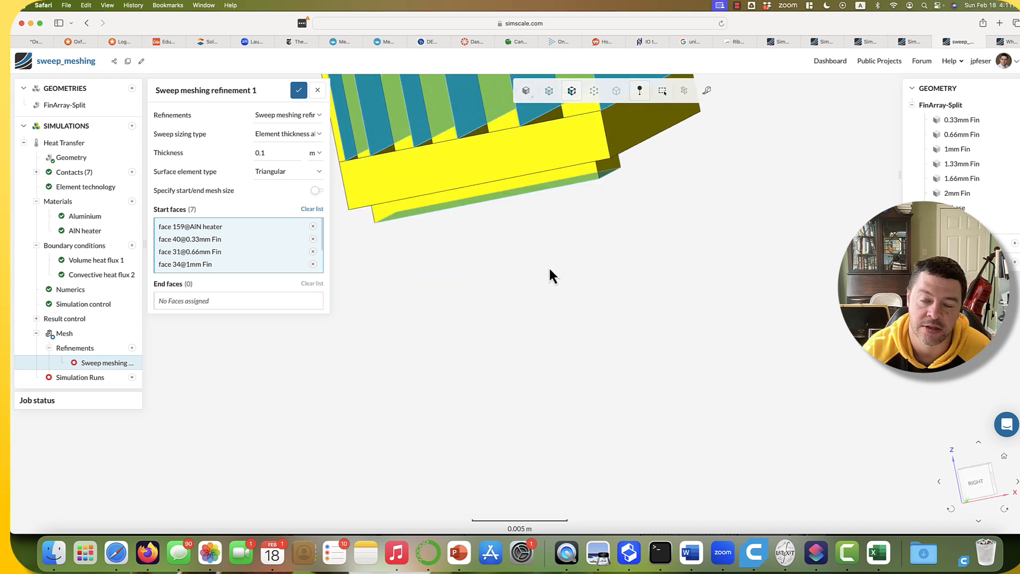
{"action": "scroll", "coordinate": [550, 269], "scroll_direction": "down", "scroll_amount": 3}
{"action": "mouse_move", "coordinate": [550, 268]}
{"action": "left_mouse_down"}
{"action": "mouse_move", "coordinate": [552, 289]}
{"action": "mouse_move", "coordinate": [554, 276]}
{"action": "mouse_move", "coordinate": [531, 273]}
{"action": "left_mouse_up"}
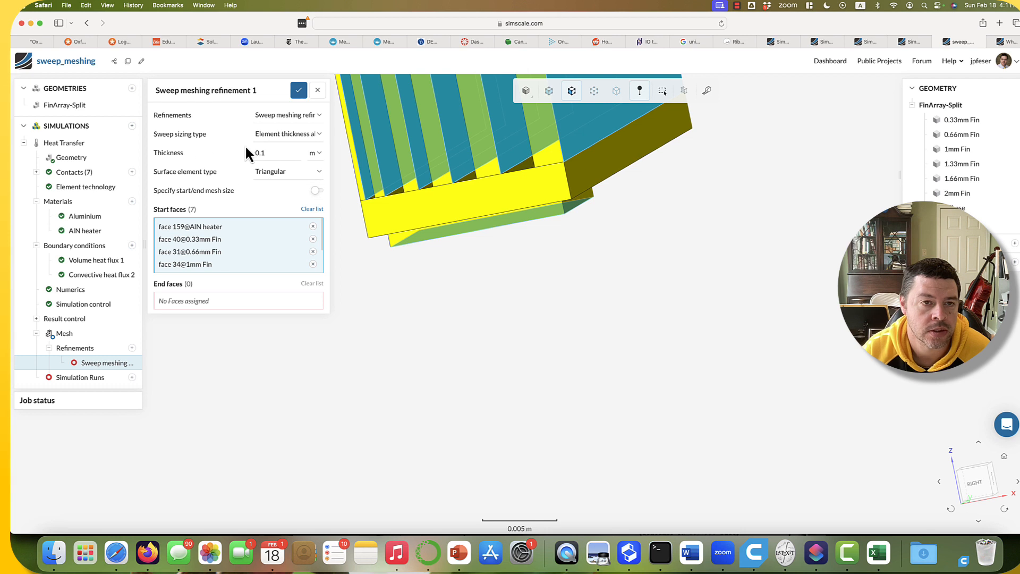
Step: Change the sweep sizing type of the refinement to Number of elements along sweep
{"action": "left_click", "coordinate": [286, 134]}
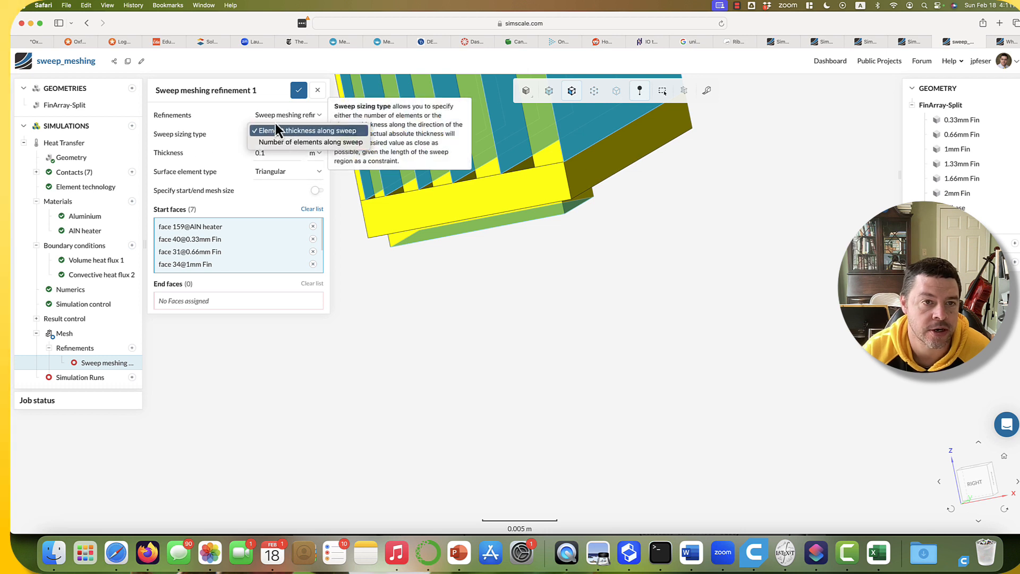
{"action": "left_click", "coordinate": [163, 152]}
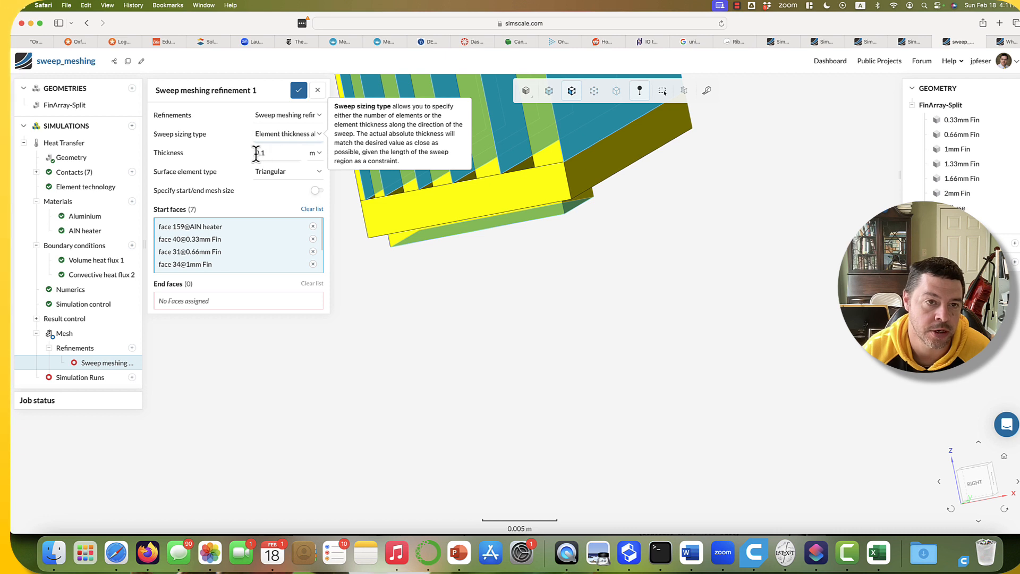
{"action": "left_click", "coordinate": [276, 135]}
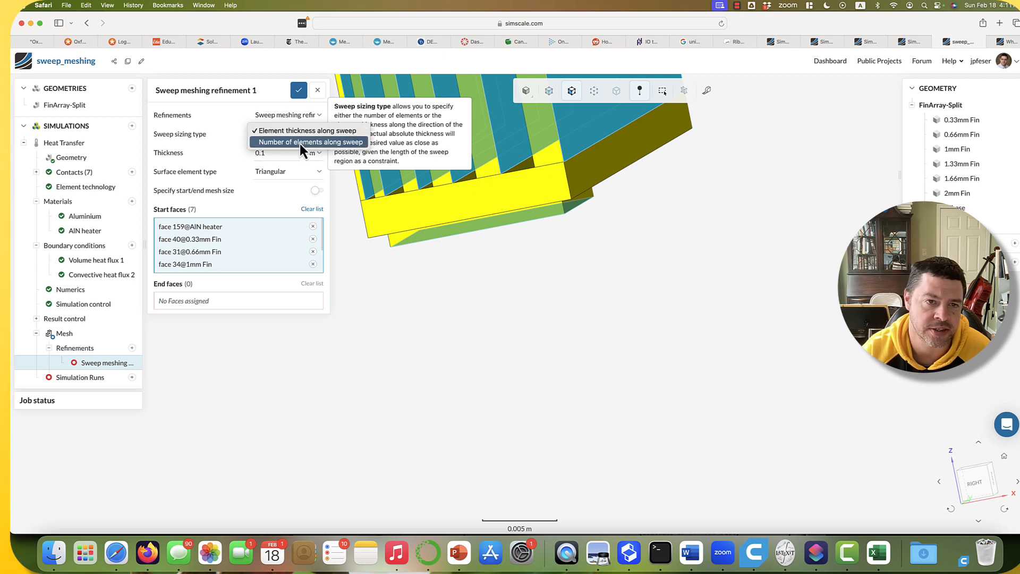
{"action": "left_click", "coordinate": [298, 148]}
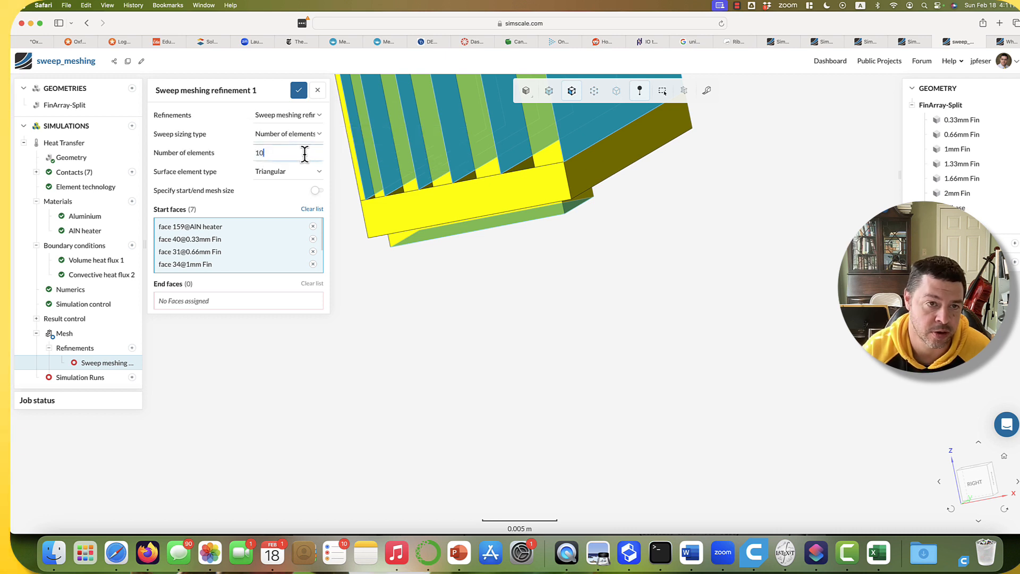
Step: Set the sweep refinement's number of elements to 3 and its surface element type to Quad dominant
{"action": "left_click_drag", "start_coordinate": [304, 152], "coordinate": [258, 153]}
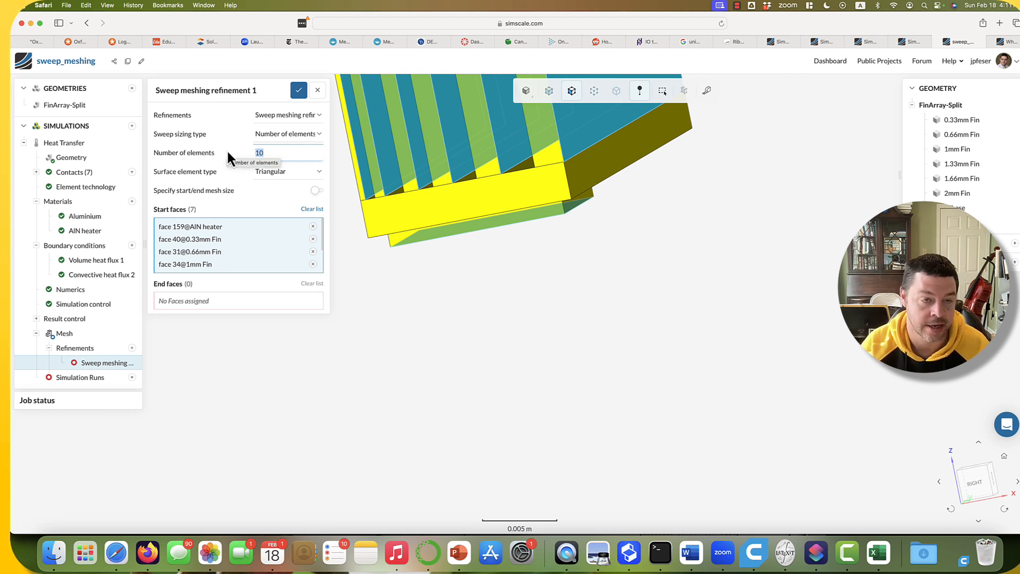
{"action": "type", "text": "3"}
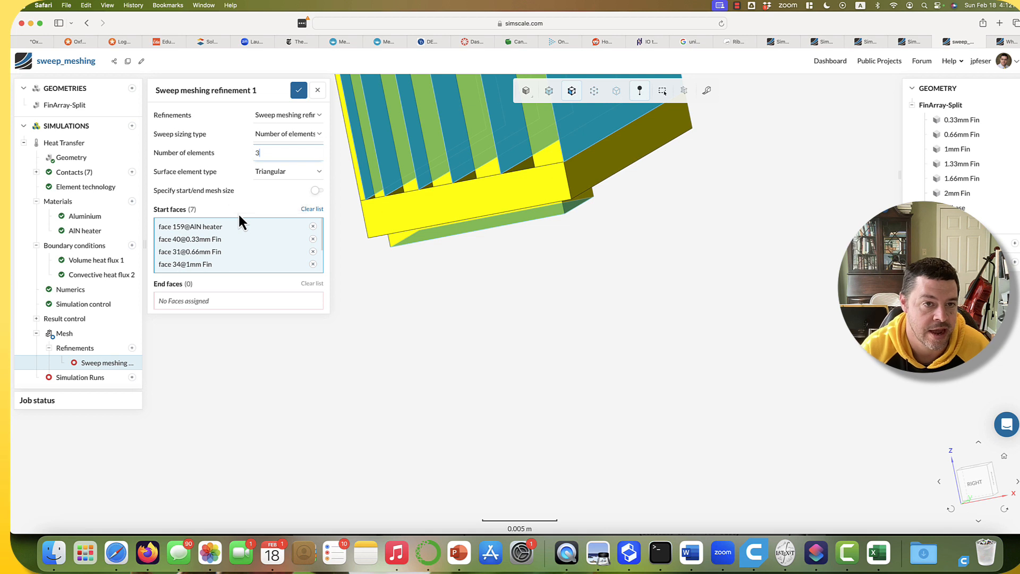
{"action": "left_click", "coordinate": [275, 170]}
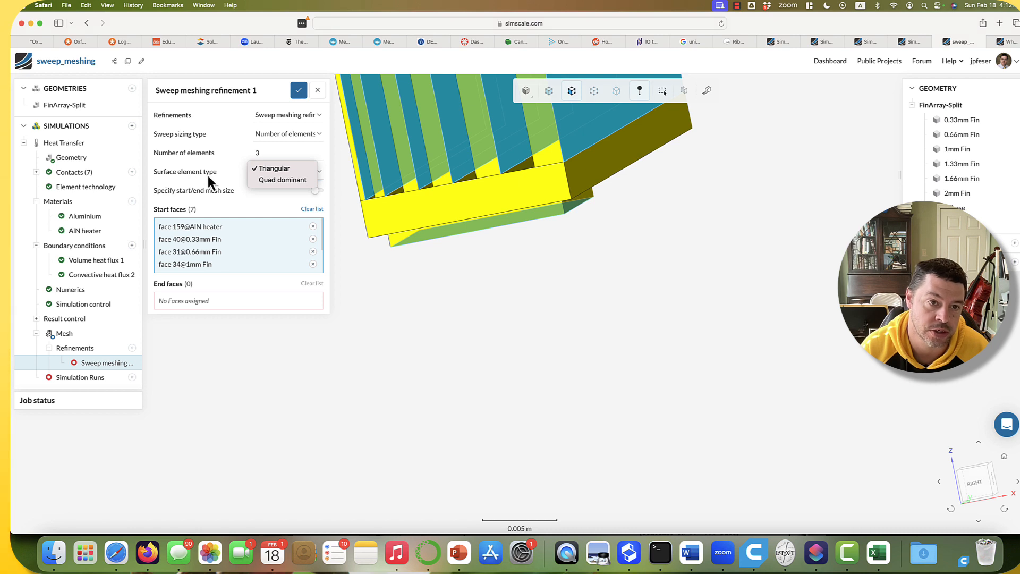
{"action": "left_click", "coordinate": [274, 180]}
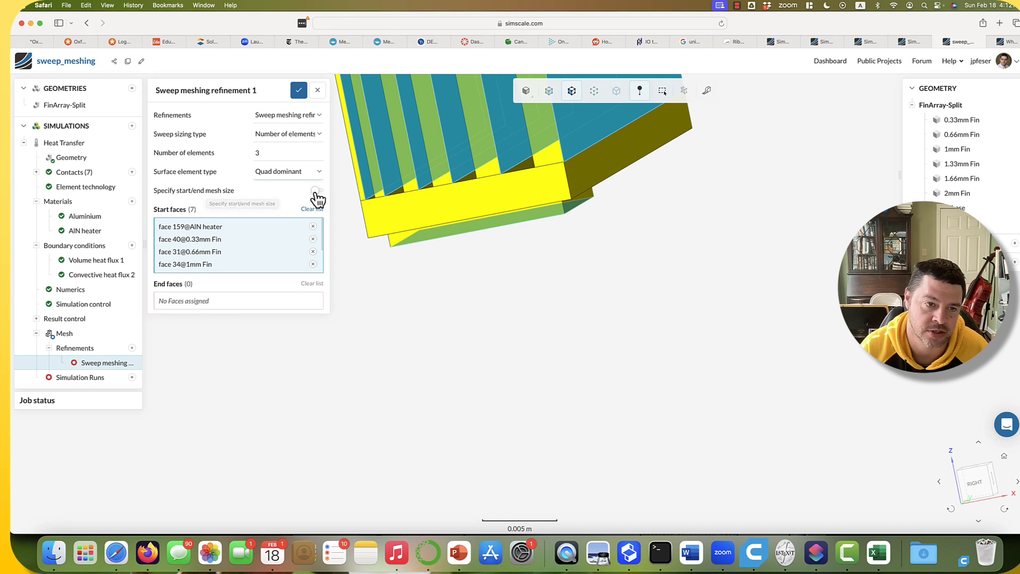
Step: Assign the opposite large side faces of the 2mm, 1.66mm, 1.33mm, 1mm, 0.66mm and 0.33mm fins as end faces of the refinement
{"action": "left_click", "coordinate": [218, 304]}
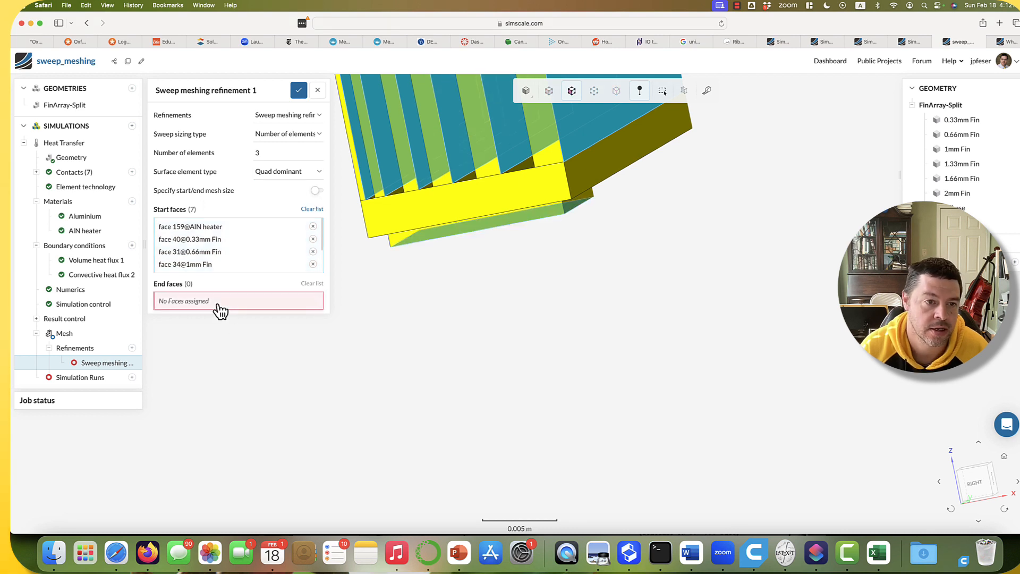
{"action": "mouse_move", "coordinate": [420, 302]}
{"action": "left_mouse_down"}
{"action": "mouse_move", "coordinate": [429, 307]}
{"action": "mouse_move", "coordinate": [415, 321]}
{"action": "left_mouse_up"}
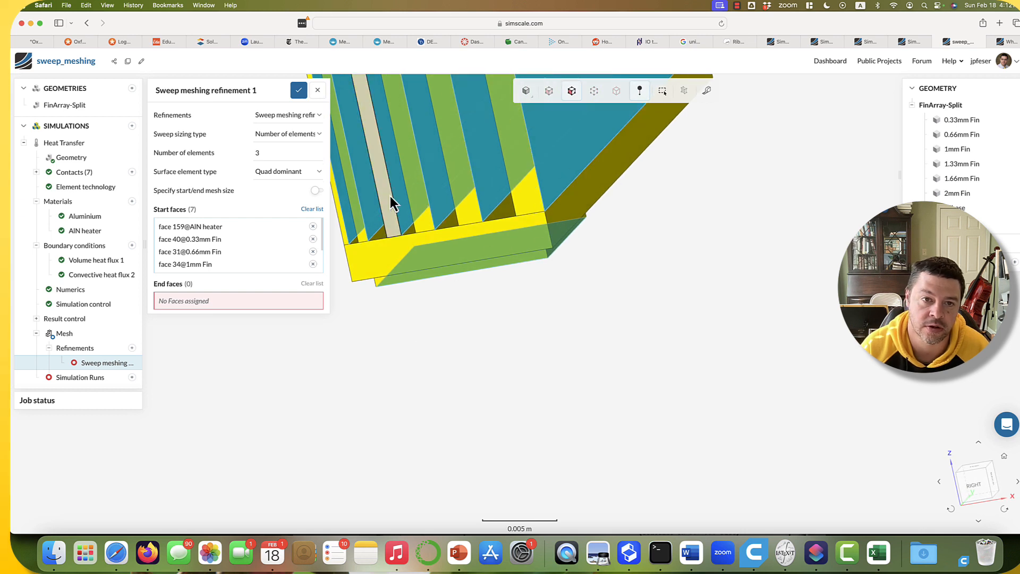
{"action": "left_click_drag", "start_coordinate": [371, 205], "coordinate": [471, 391]}
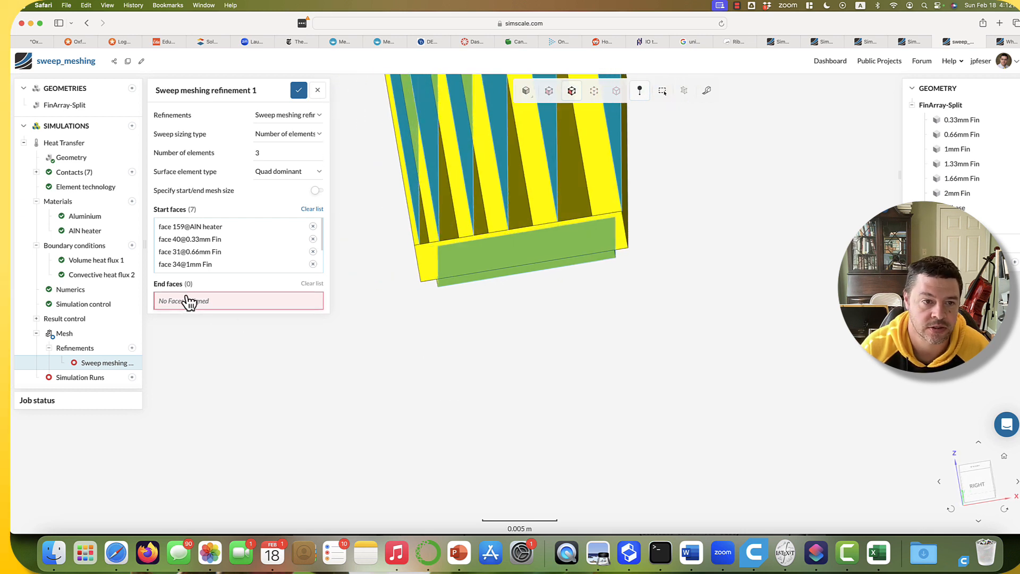
{"action": "left_click_drag", "start_coordinate": [458, 322], "coordinate": [537, 319]}
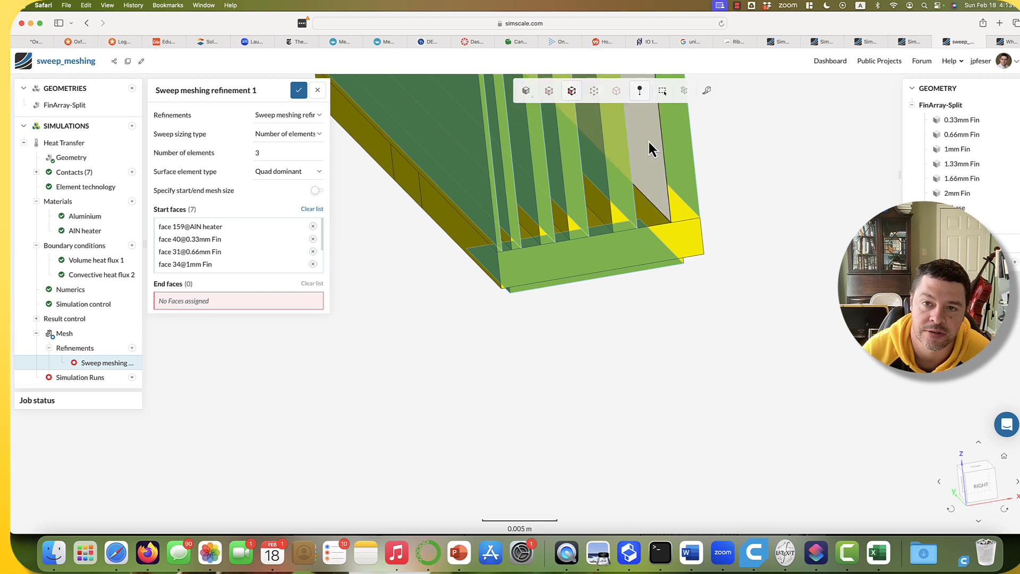
{"action": "left_click", "coordinate": [648, 141]}
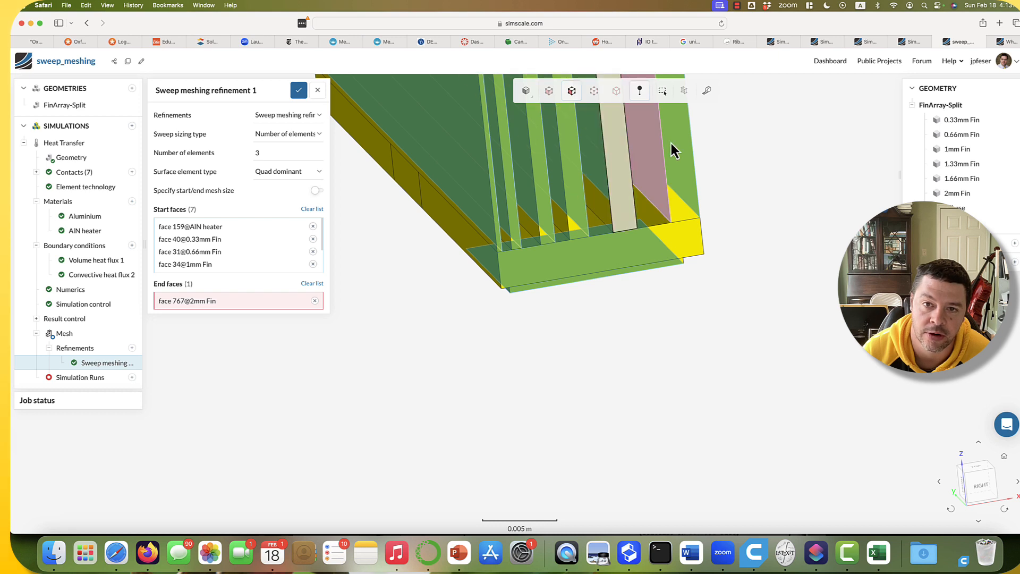
{"action": "left_click", "coordinate": [591, 147]}
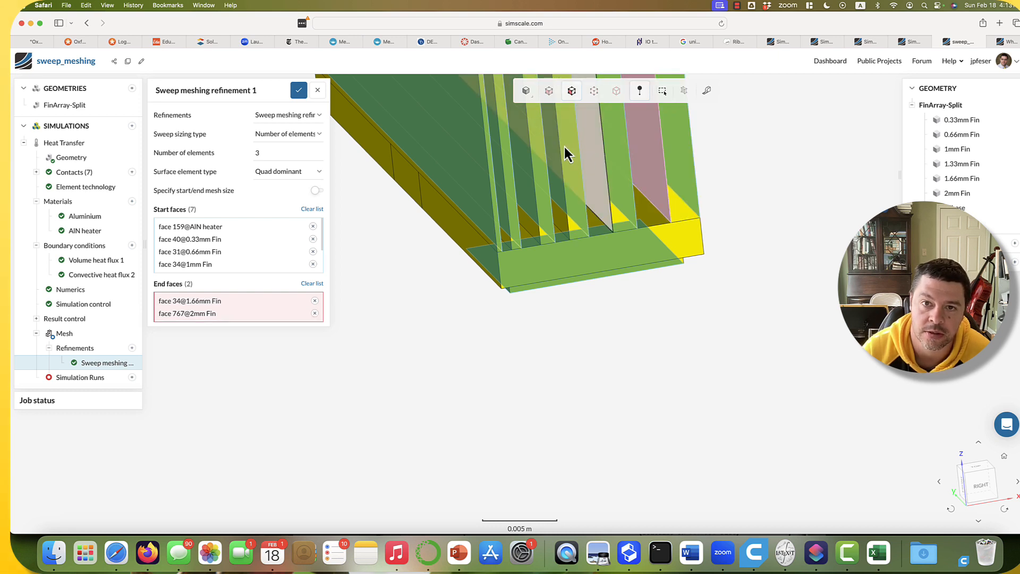
{"action": "left_click", "coordinate": [532, 154]}
{"action": "left_click", "coordinate": [521, 155]}
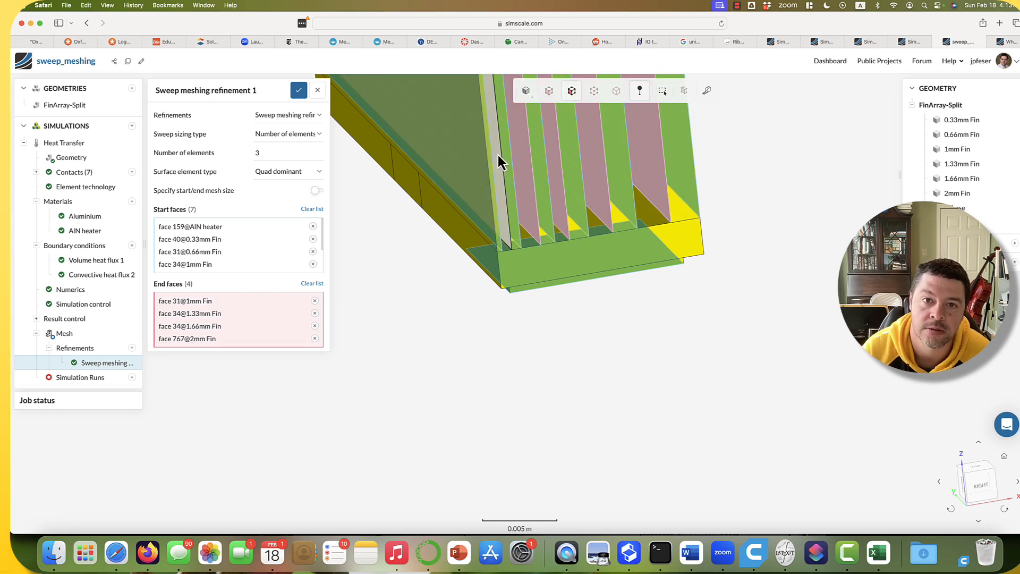
{"action": "left_click", "coordinate": [496, 153]}
{"action": "left_click", "coordinate": [467, 132]}
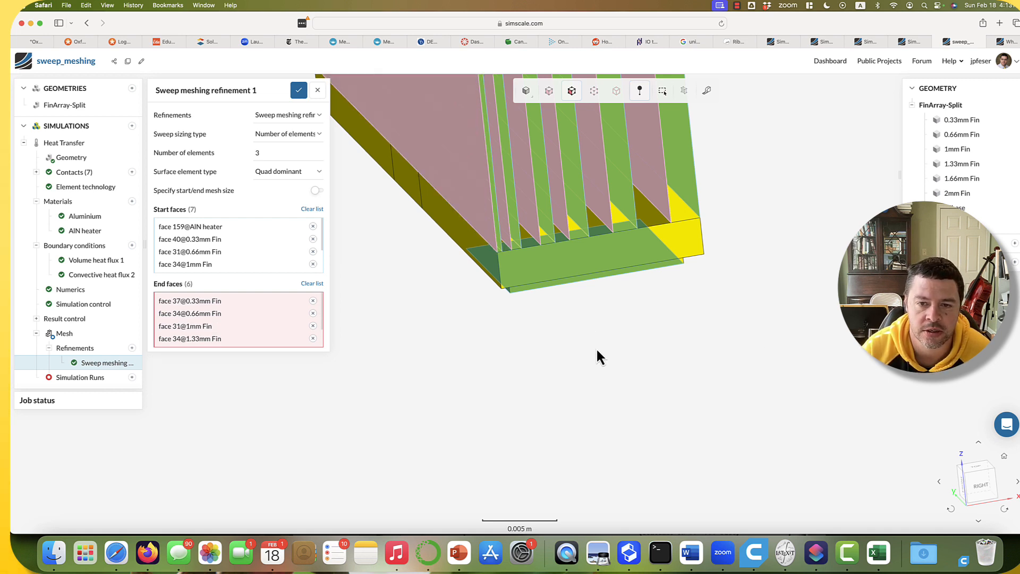
Step: Hide the SSbase body and add the AlN heater's upper face to the refinement's end faces
{"action": "left_click_drag", "start_coordinate": [598, 350], "coordinate": [529, 186]}
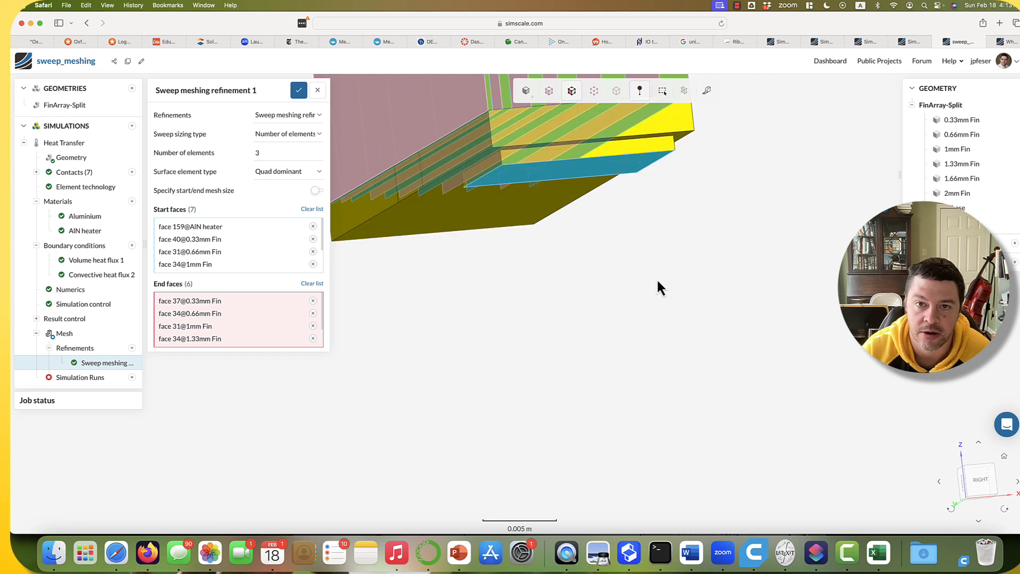
{"action": "mouse_move", "coordinate": [657, 279]}
{"action": "left_mouse_down"}
{"action": "mouse_move", "coordinate": [653, 311]}
{"action": "mouse_move", "coordinate": [635, 314]}
{"action": "mouse_move", "coordinate": [641, 287]}
{"action": "left_mouse_up"}
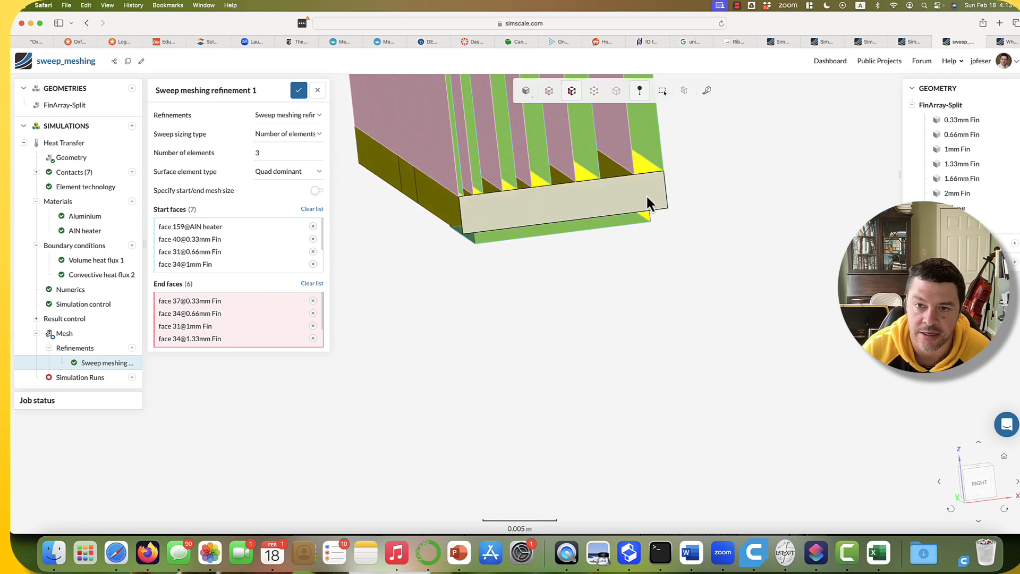
{"action": "right_click", "coordinate": [608, 203]}
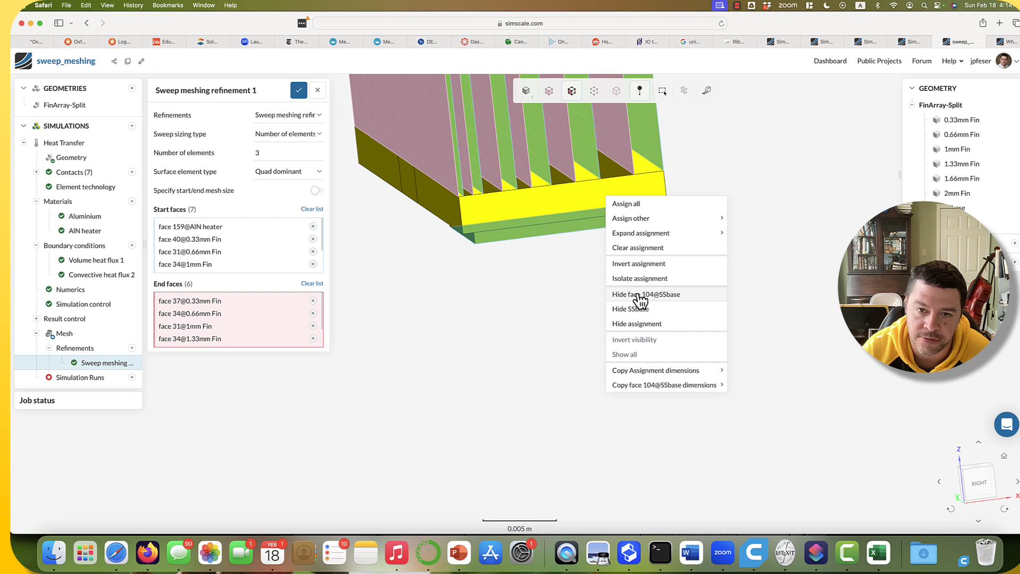
{"action": "left_click", "coordinate": [511, 295]}
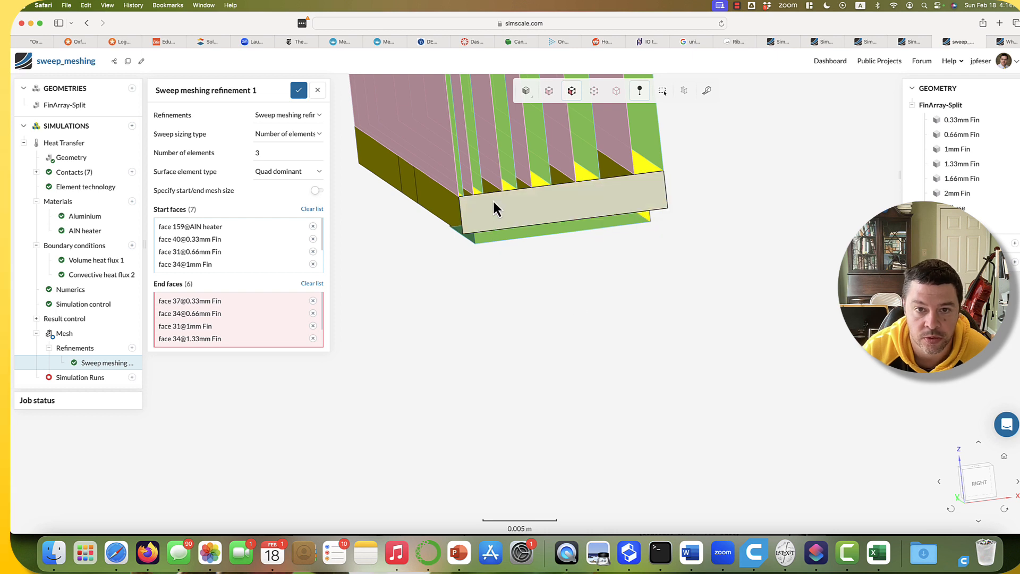
{"action": "right_click", "coordinate": [528, 204]}
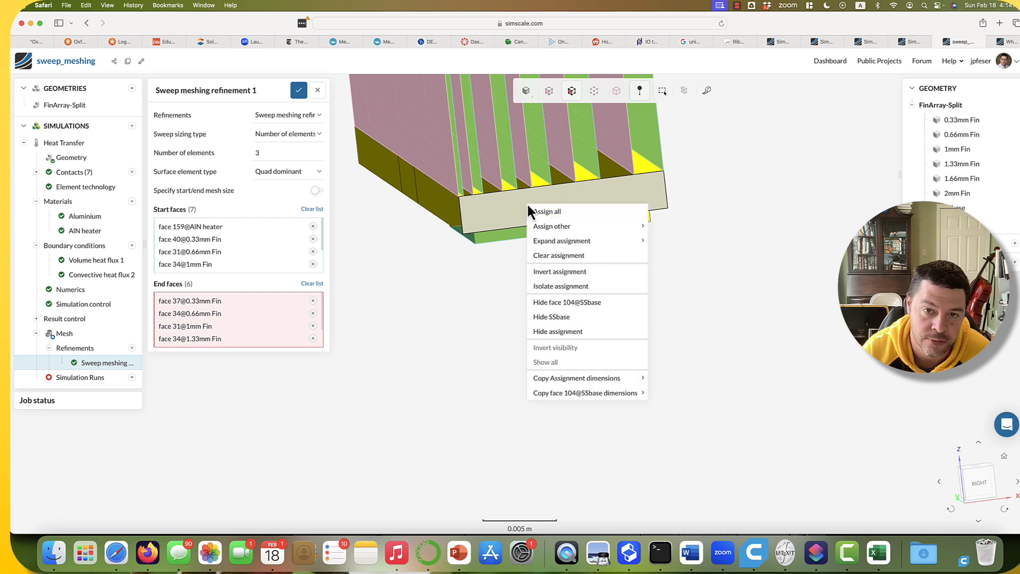
{"action": "left_click", "coordinate": [476, 318]}
{"action": "left_click_drag", "start_coordinate": [476, 318], "coordinate": [475, 298]}
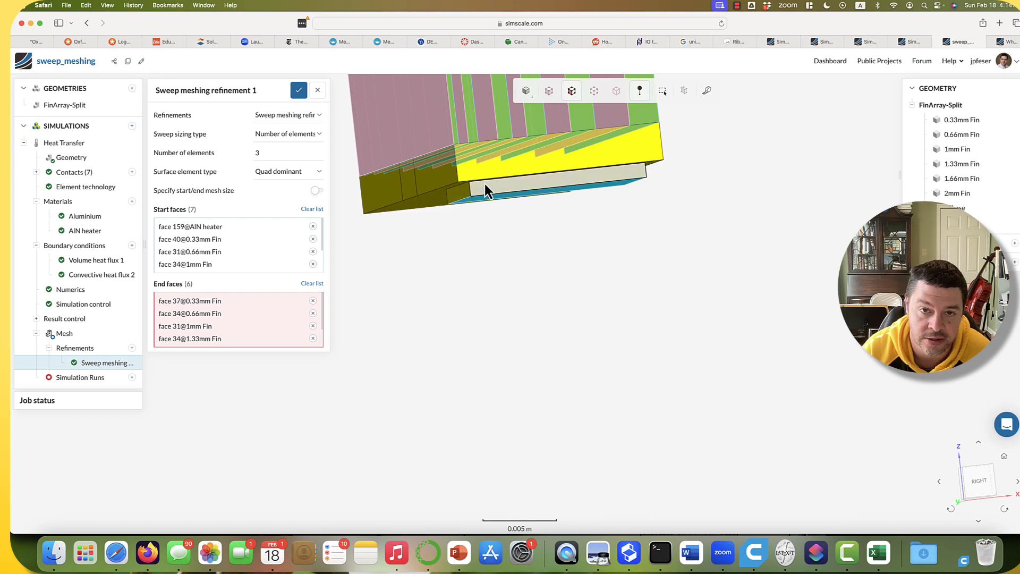
{"action": "left_click_drag", "start_coordinate": [565, 244], "coordinate": [576, 212]}
{"action": "right_click", "coordinate": [576, 211]}
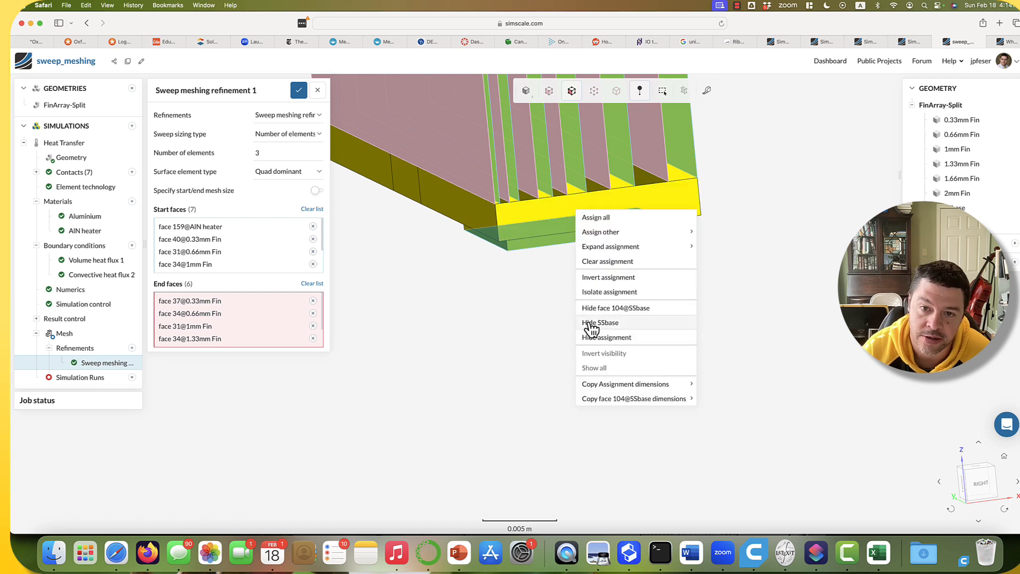
{"action": "left_click", "coordinate": [627, 324]}
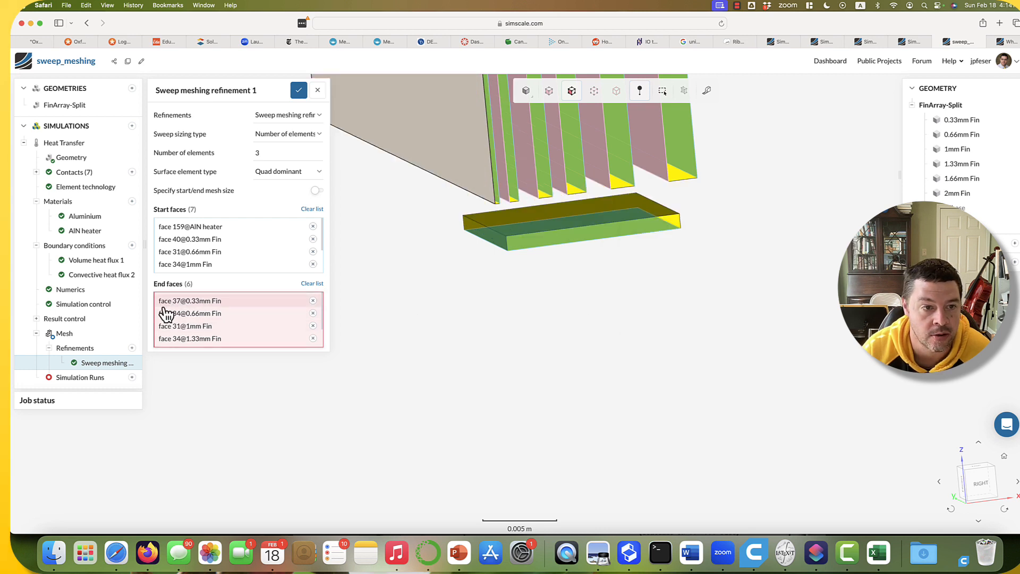
{"action": "left_click", "coordinate": [592, 219]}
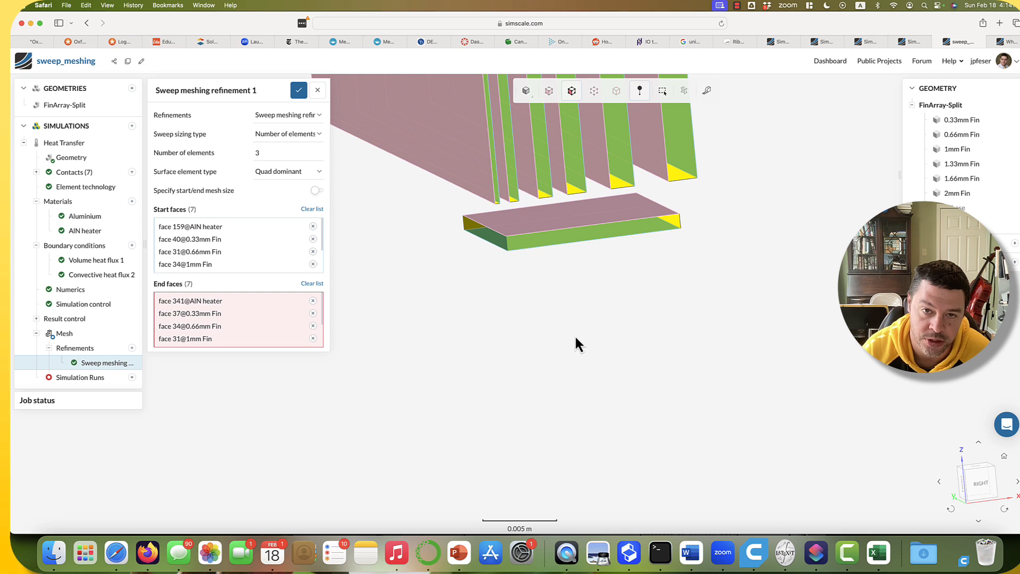
Step: Show the SSbase body again and save the sweep meshing refinement
{"action": "right_click", "coordinate": [455, 287]}
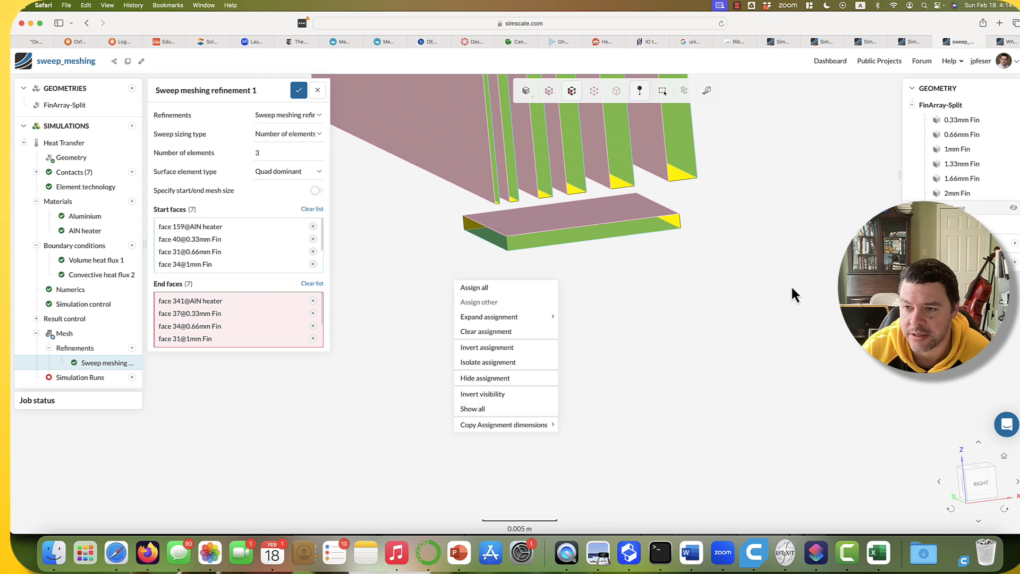
{"action": "left_click", "coordinate": [699, 369]}
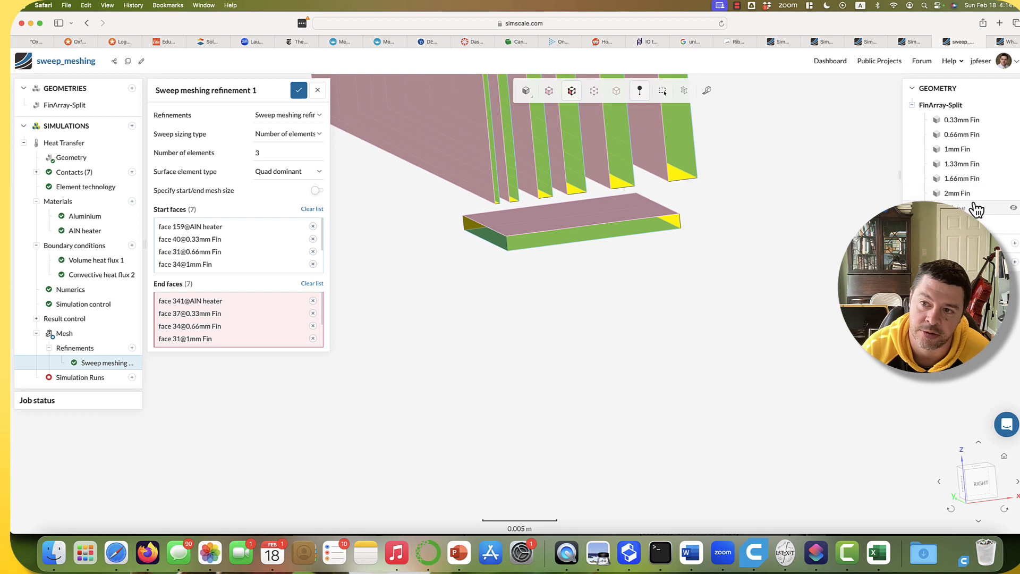
{"action": "left_click", "coordinate": [1015, 213]}
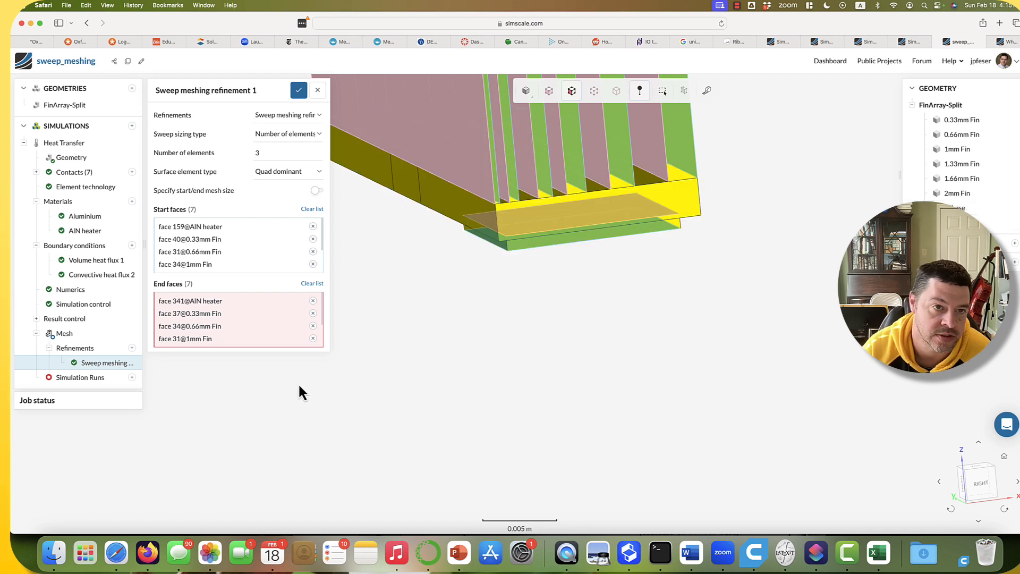
{"action": "left_click", "coordinate": [299, 92]}
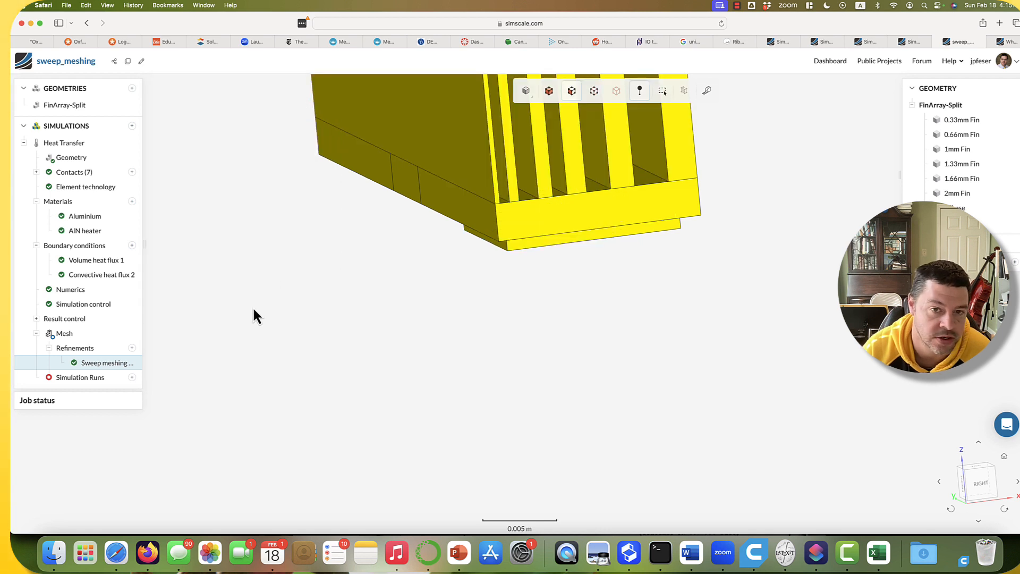
Step: Reopen the sweep meshing refinement to check its number of elements, and close it again
{"action": "left_click", "coordinate": [91, 364]}
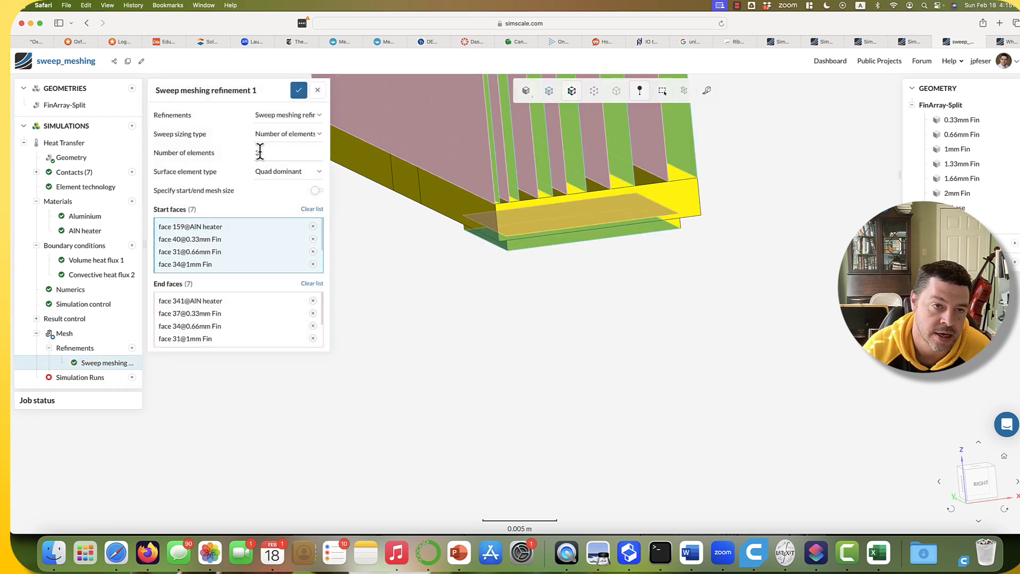
{"action": "left_click_drag", "start_coordinate": [260, 152], "coordinate": [250, 153]}
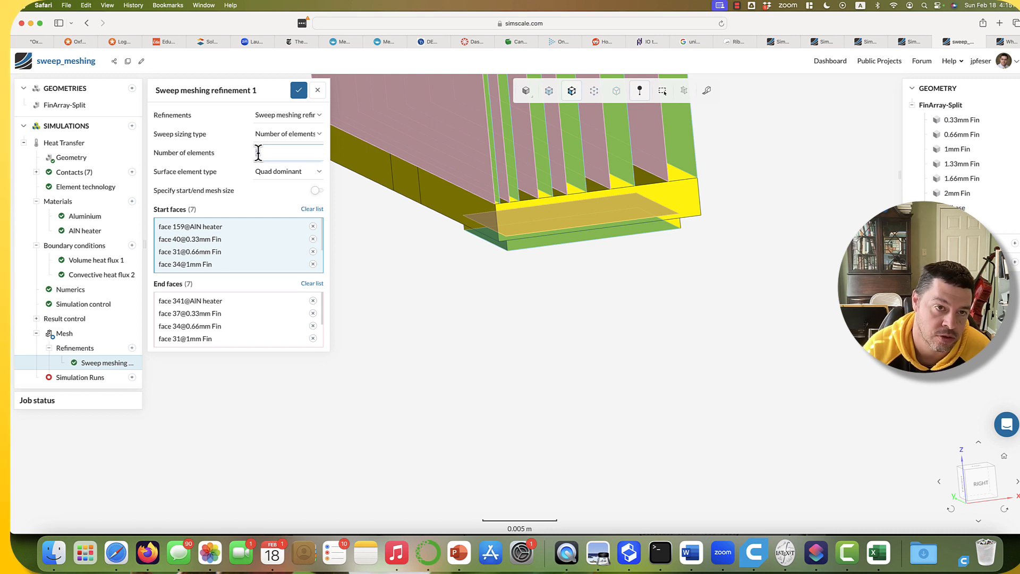
{"action": "left_click", "coordinate": [299, 91]}
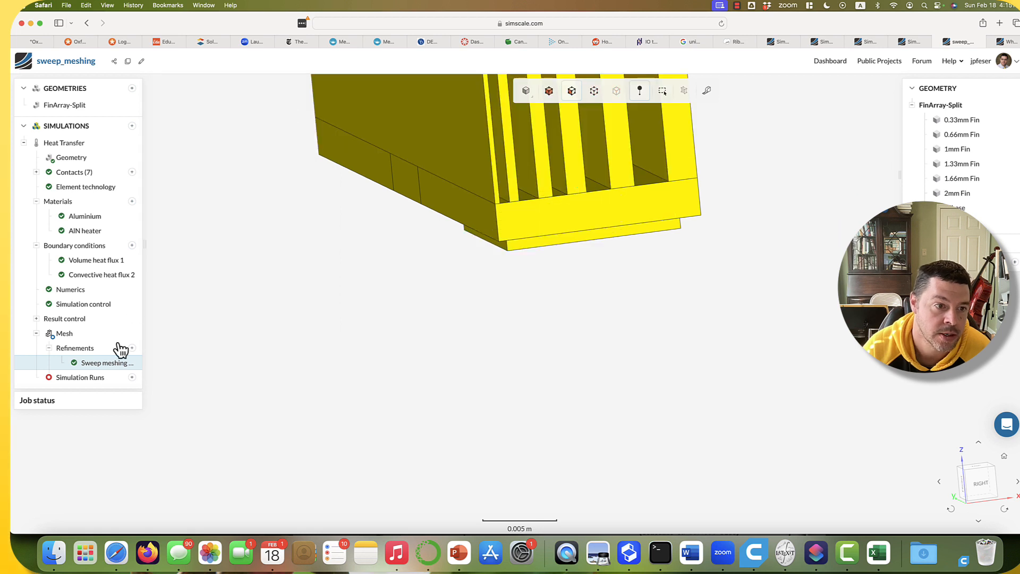
Step: Generate Mesh 2 with manual sizing, keeping its maximum edge length at 0.002 m
{"action": "left_click", "coordinate": [67, 335]}
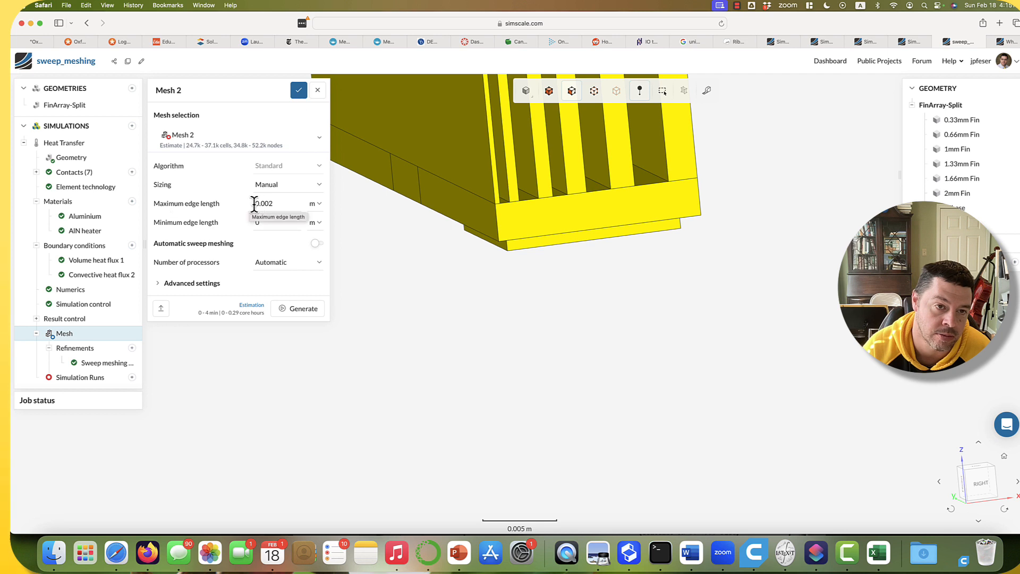
{"action": "left_click_drag", "start_coordinate": [255, 204], "coordinate": [293, 203]}
{"action": "left_click", "coordinate": [293, 203]}
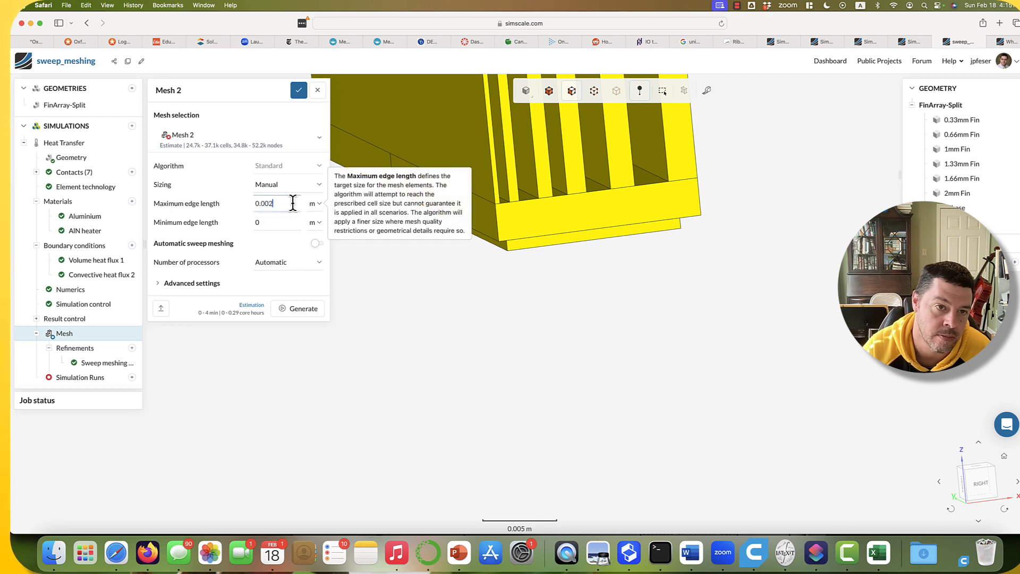
{"action": "left_click", "coordinate": [308, 310]}
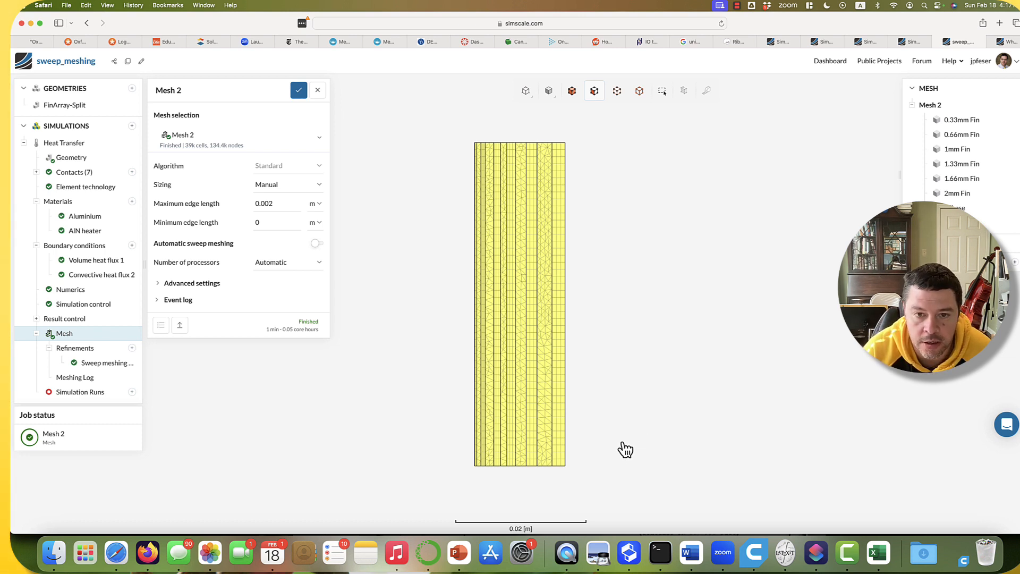
Step: Examine the generated mesh close up on the fins, base and heater, including the boundary between the 2mm Fin and the base
{"action": "left_click_drag", "start_coordinate": [626, 449], "coordinate": [669, 209]}
{"action": "scroll", "coordinate": [597, 372], "scroll_direction": "up", "scroll_amount": 5}
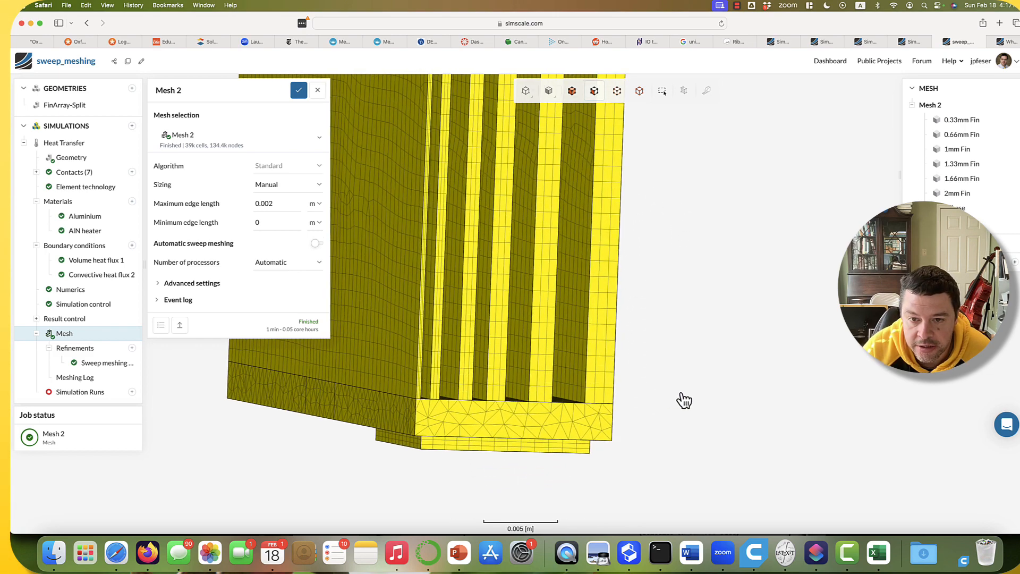
{"action": "scroll", "coordinate": [684, 398], "scroll_direction": "up", "scroll_amount": 3}
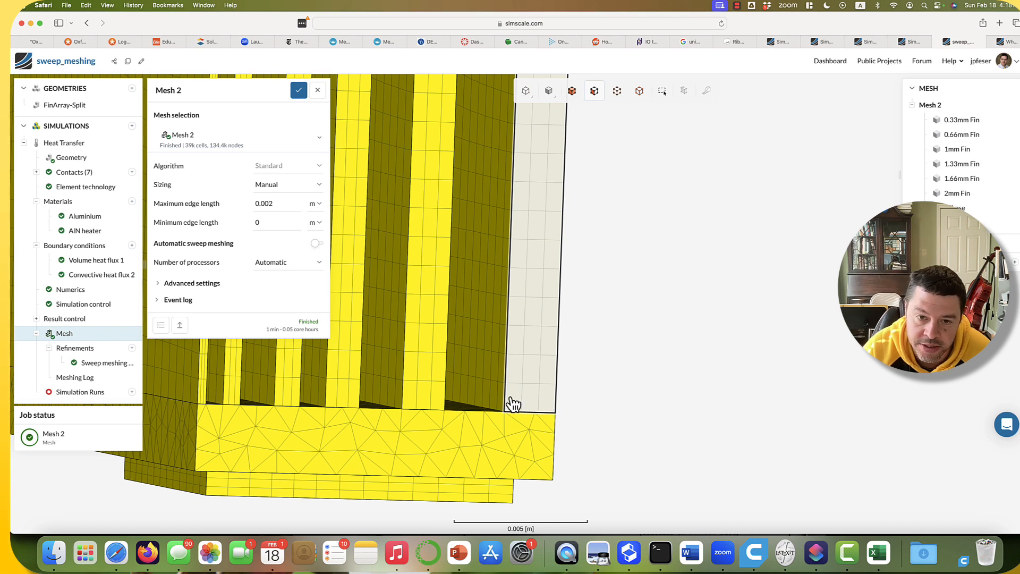
{"action": "left_click_drag", "start_coordinate": [631, 429], "coordinate": [553, 433]}
{"action": "scroll", "coordinate": [570, 428], "scroll_direction": "down", "scroll_amount": 1}
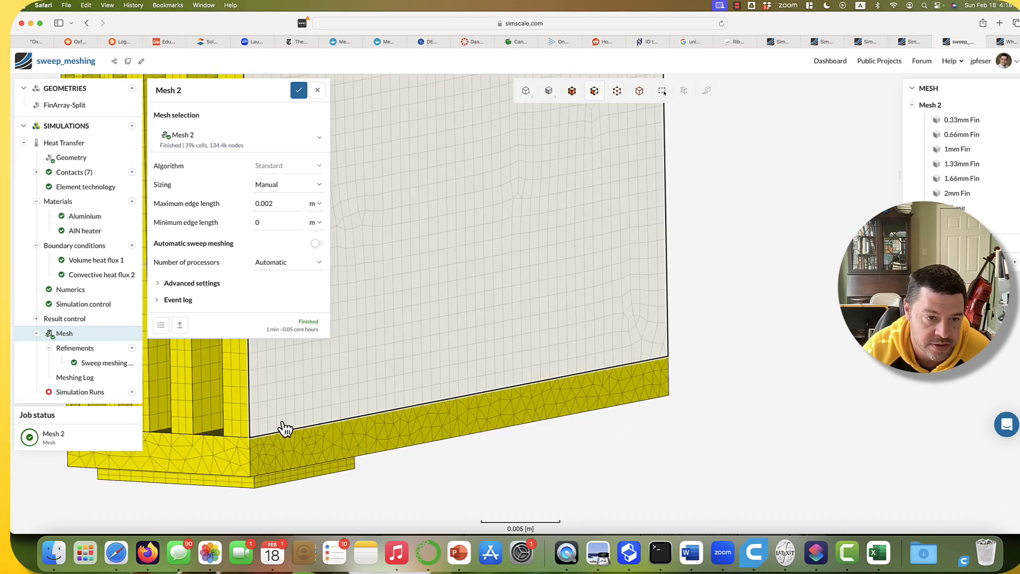
{"action": "scroll", "coordinate": [274, 449], "scroll_direction": "up", "scroll_amount": 3}
{"action": "scroll", "coordinate": [273, 445], "scroll_direction": "up", "scroll_amount": 5}
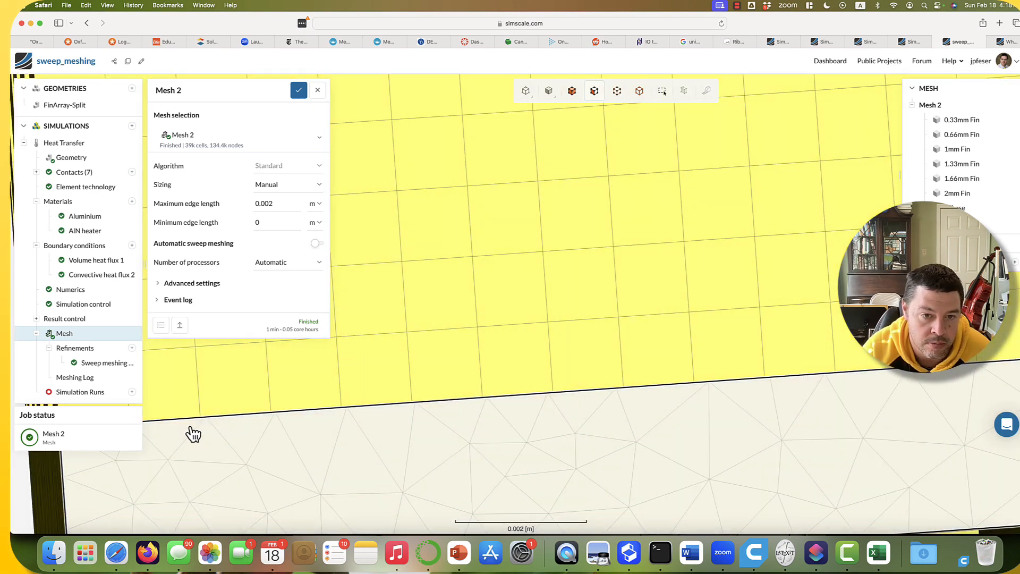
Step: Examine how the Mesh 2 elements meet between the fin, base and heater along the lower edge of the array
{"action": "left_click_drag", "start_coordinate": [190, 429], "coordinate": [197, 462]}
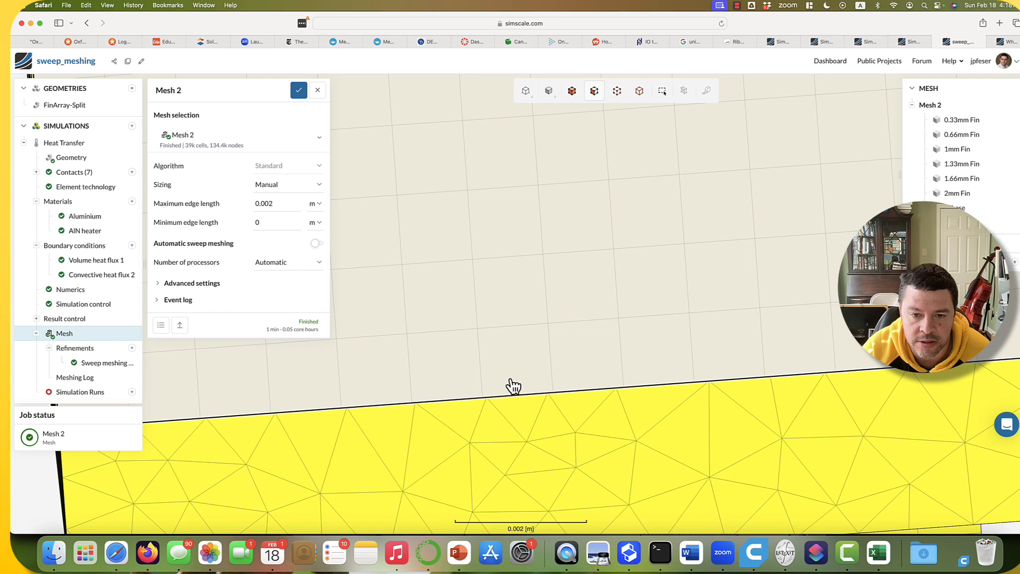
{"action": "scroll", "coordinate": [513, 386], "scroll_direction": "down", "scroll_amount": 10}
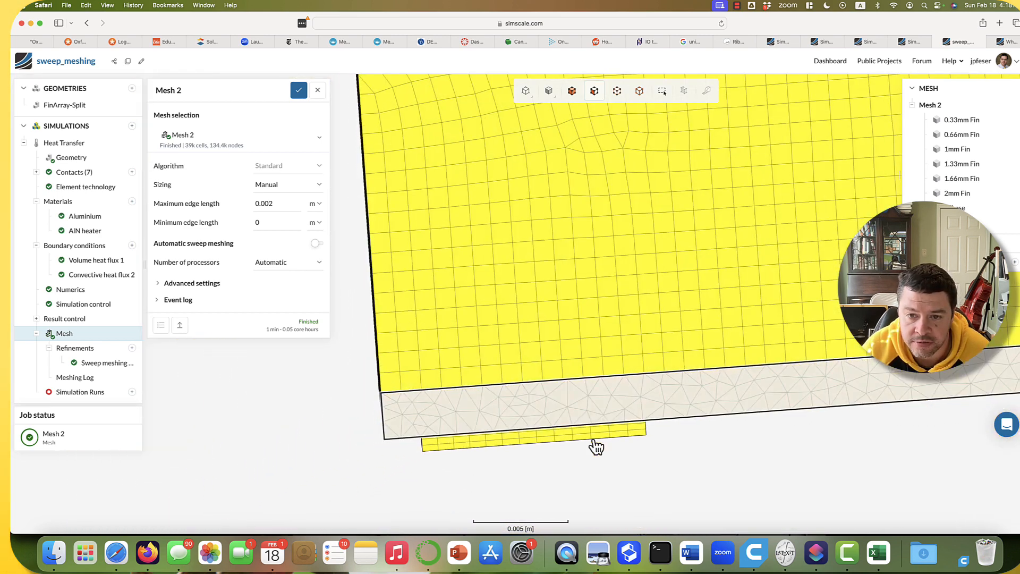
{"action": "scroll", "coordinate": [579, 451], "scroll_direction": "up", "scroll_amount": 15}
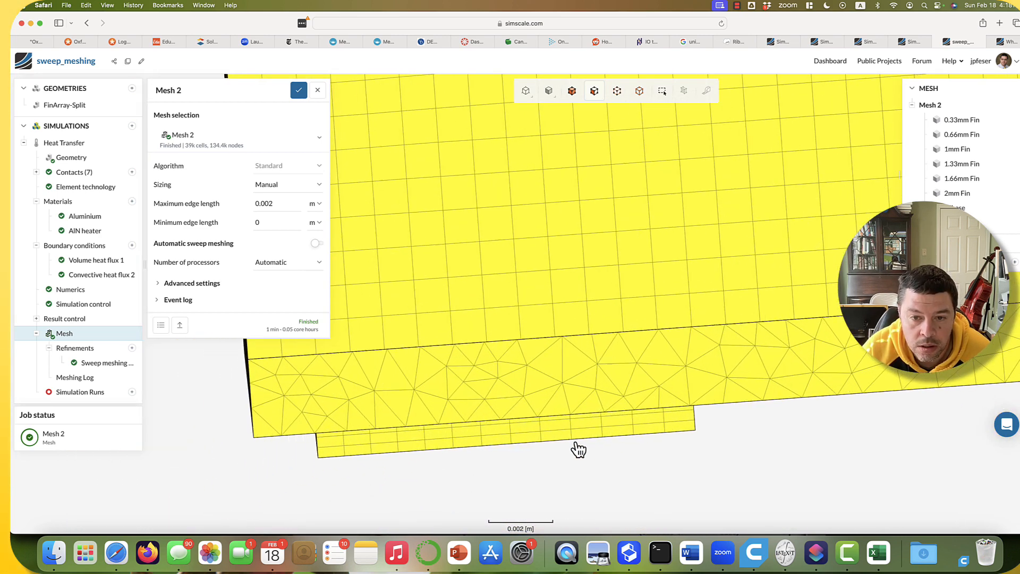
{"action": "scroll", "coordinate": [579, 450], "scroll_direction": "down", "scroll_amount": 5}
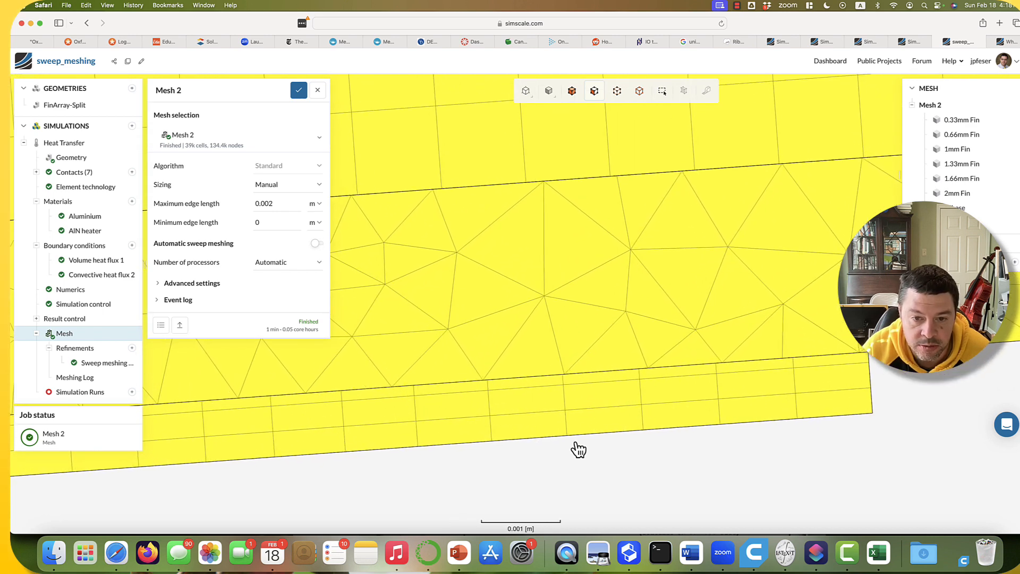
{"action": "scroll", "coordinate": [579, 450], "scroll_direction": "down", "scroll_amount": 10}
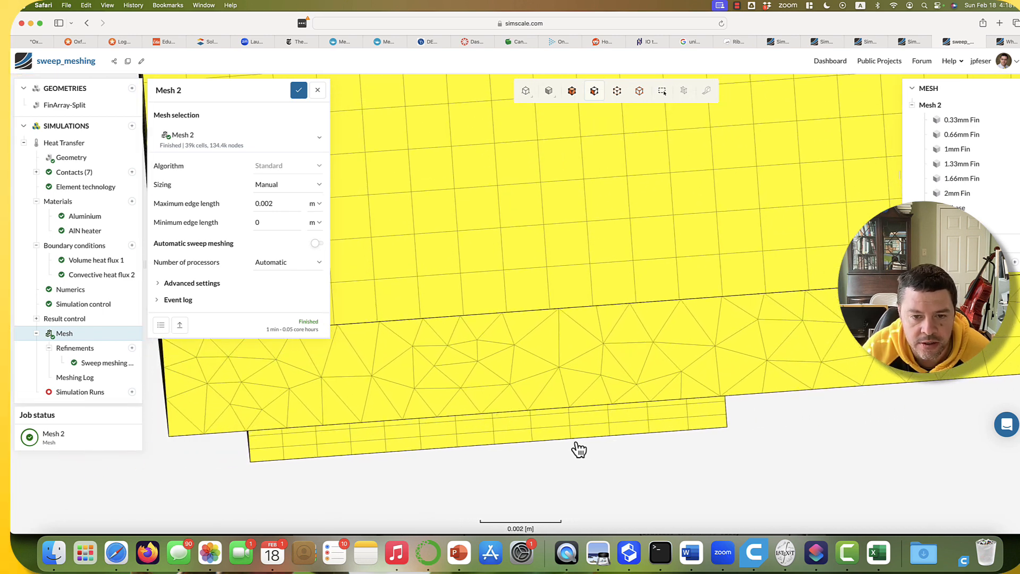
{"action": "scroll", "coordinate": [605, 444], "scroll_direction": "down", "scroll_amount": 1}
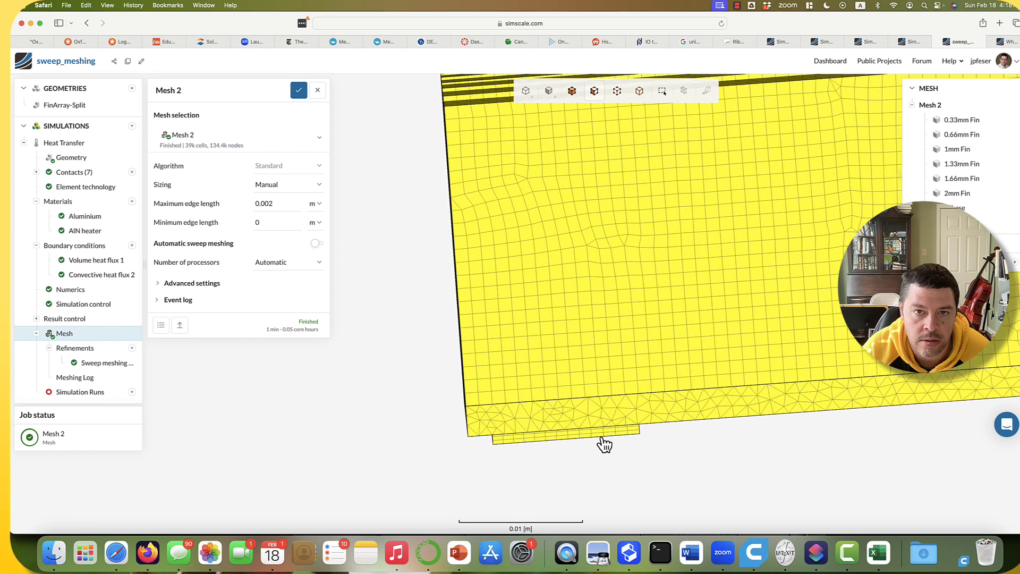
{"action": "left_click_drag", "start_coordinate": [414, 426], "coordinate": [421, 428]}
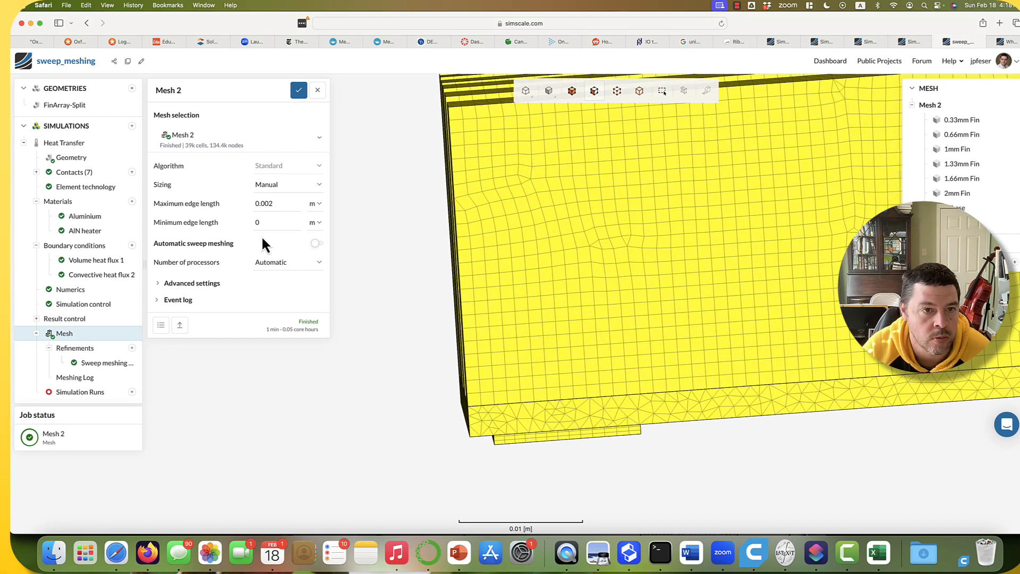
Step: Switch to Mesh 1 and examine its elements on the fins, base and heater for comparison with Mesh 2
{"action": "left_click", "coordinate": [281, 204]}
{"action": "left_click", "coordinate": [191, 140]}
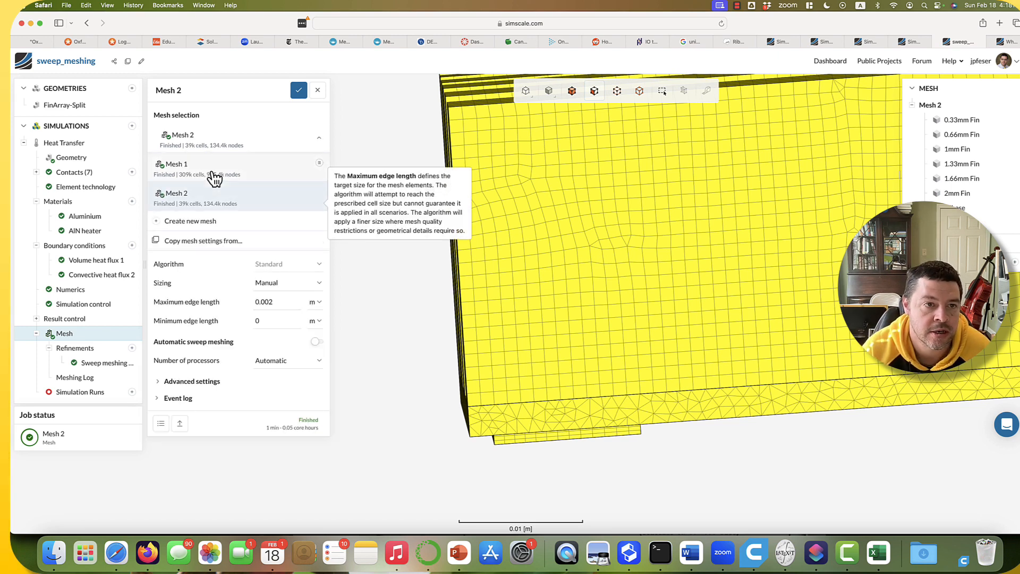
{"action": "left_click", "coordinate": [184, 172]}
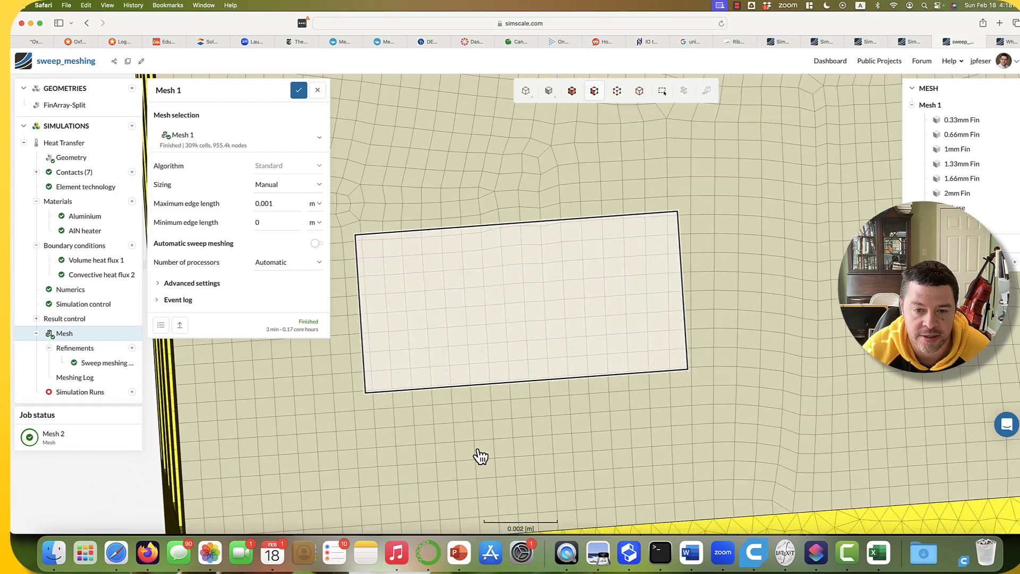
{"action": "scroll", "coordinate": [481, 456], "scroll_direction": "down", "scroll_amount": 10}
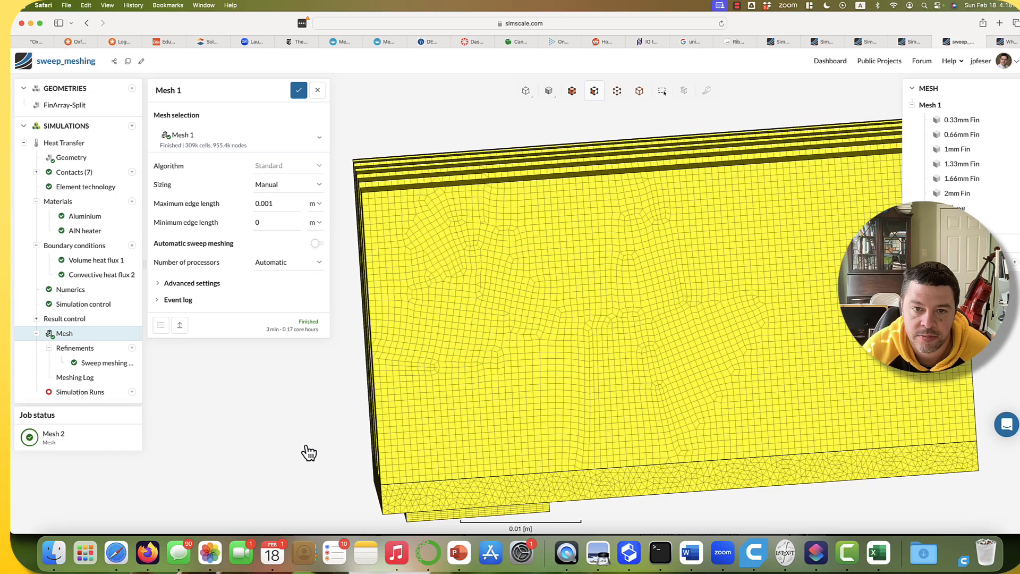
{"action": "left_click_drag", "start_coordinate": [309, 453], "coordinate": [552, 460]}
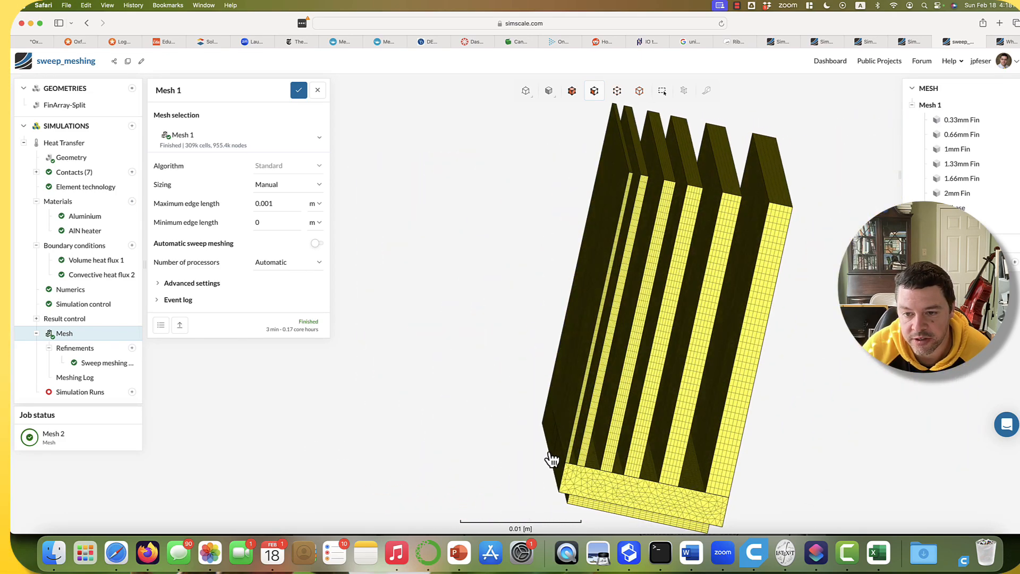
{"action": "scroll", "coordinate": [696, 441], "scroll_direction": "up", "scroll_amount": 5}
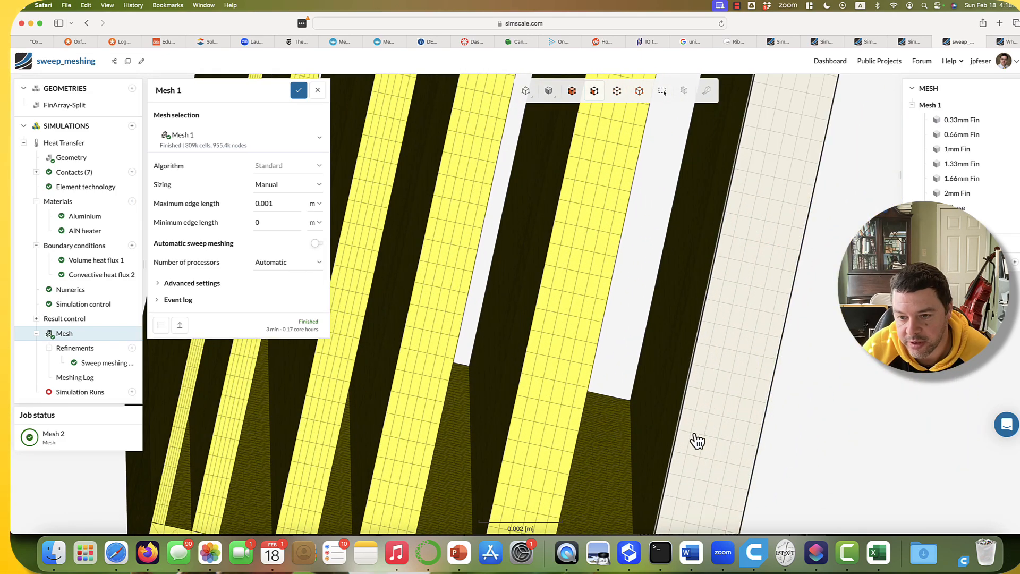
{"action": "scroll", "coordinate": [786, 464], "scroll_direction": "down", "scroll_amount": 5}
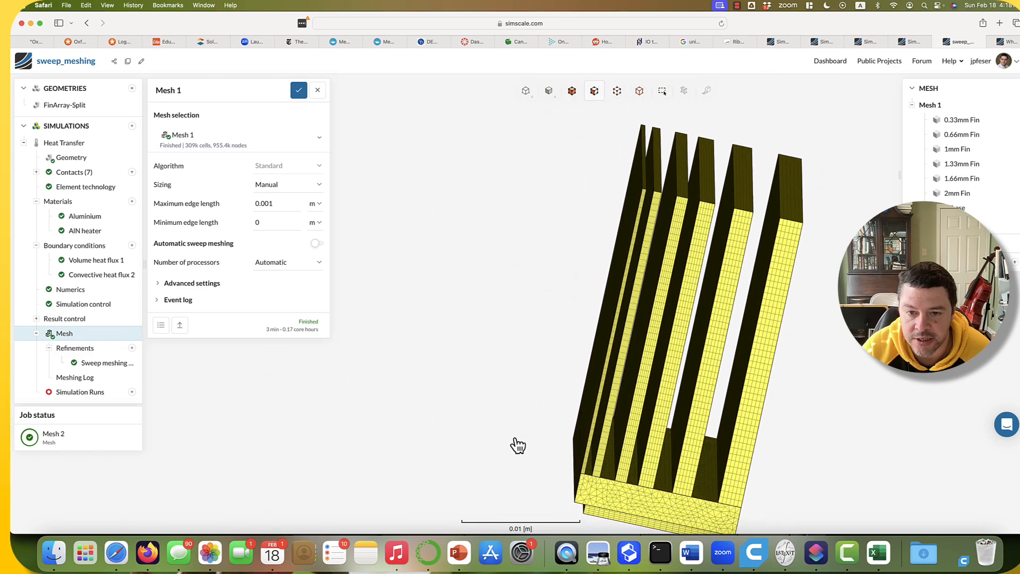
{"action": "left_click_drag", "start_coordinate": [518, 445], "coordinate": [617, 471]}
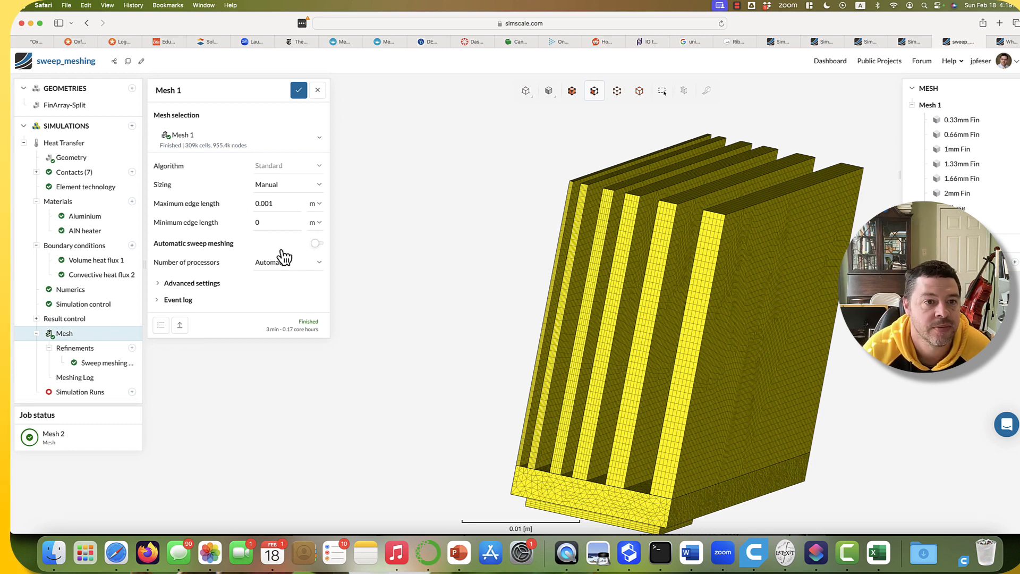
Step: Switch back to Mesh 2, inspect its elements across the fins and base, and confirm the mesh settings
{"action": "left_click", "coordinate": [187, 139]}
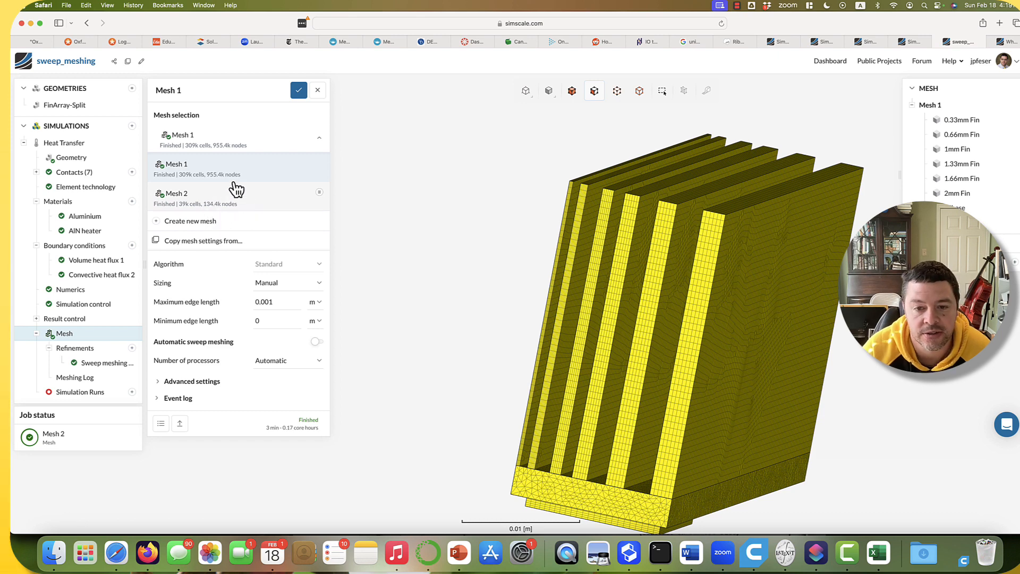
{"action": "left_click", "coordinate": [213, 205]}
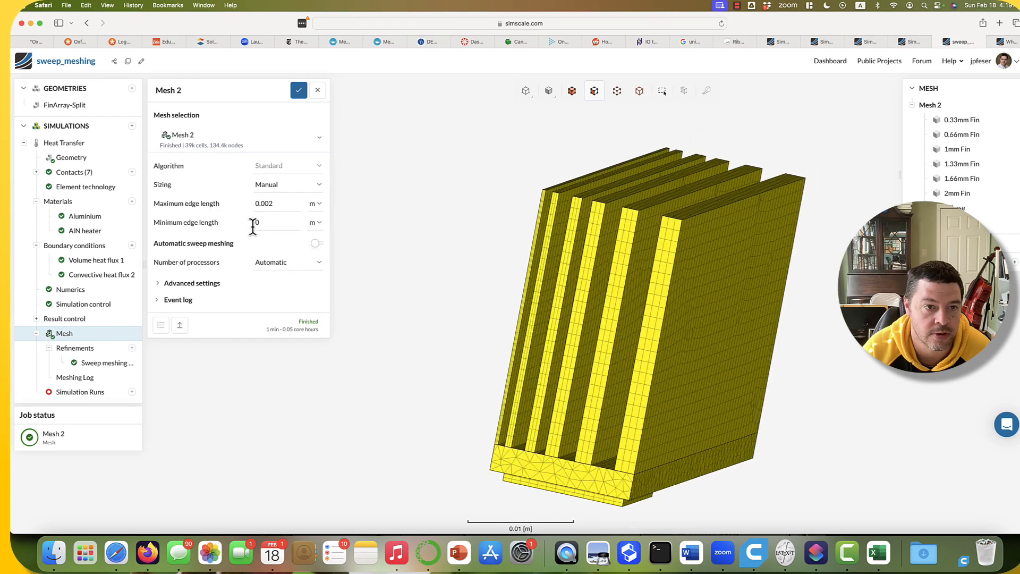
{"action": "scroll", "coordinate": [341, 294], "scroll_direction": "down", "scroll_amount": 5}
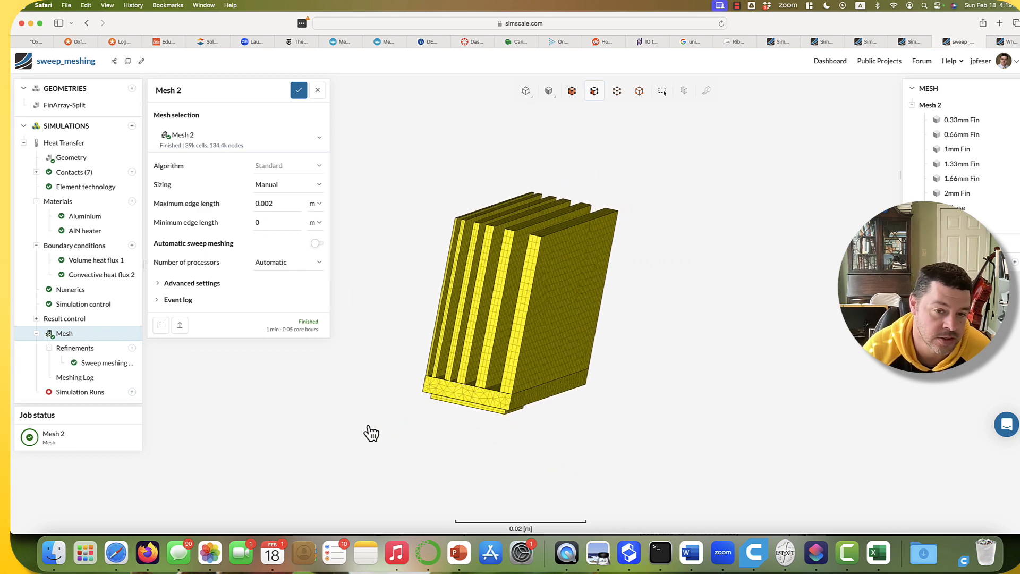
{"action": "left_click_drag", "start_coordinate": [379, 427], "coordinate": [406, 422]}
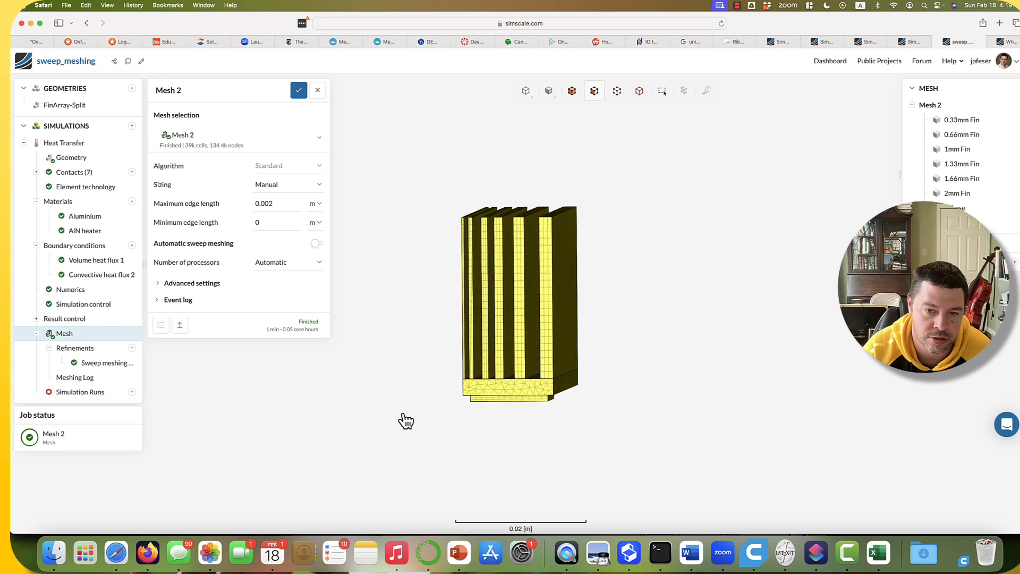
{"action": "scroll", "coordinate": [543, 394], "scroll_direction": "up", "scroll_amount": 5}
{"action": "left_click_drag", "start_coordinate": [629, 471], "coordinate": [531, 381]}
{"action": "mouse_move", "coordinate": [687, 383]}
{"action": "left_mouse_down"}
{"action": "mouse_move", "coordinate": [678, 399]}
{"action": "mouse_move", "coordinate": [688, 415]}
{"action": "mouse_move", "coordinate": [667, 413]}
{"action": "mouse_move", "coordinate": [723, 417]}
{"action": "mouse_move", "coordinate": [626, 406]}
{"action": "left_mouse_up"}
{"action": "scroll", "coordinate": [690, 413], "scroll_direction": "down", "scroll_amount": 5}
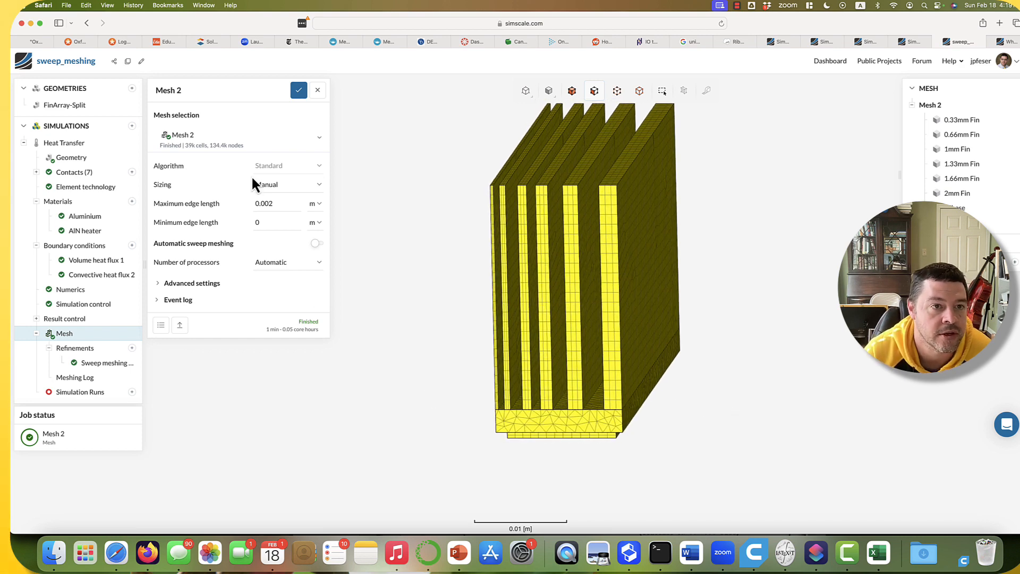
{"action": "left_click", "coordinate": [299, 92]}
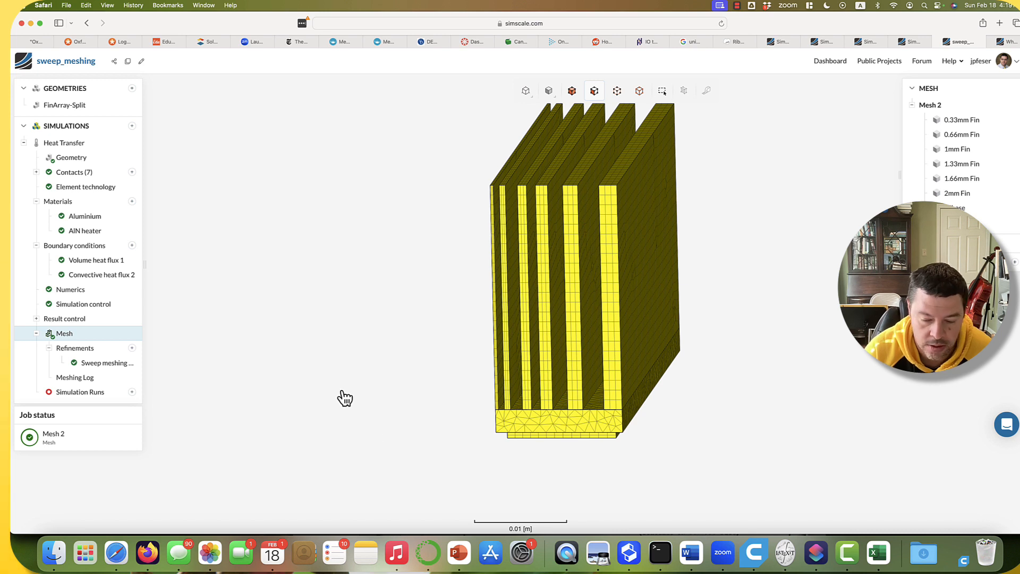